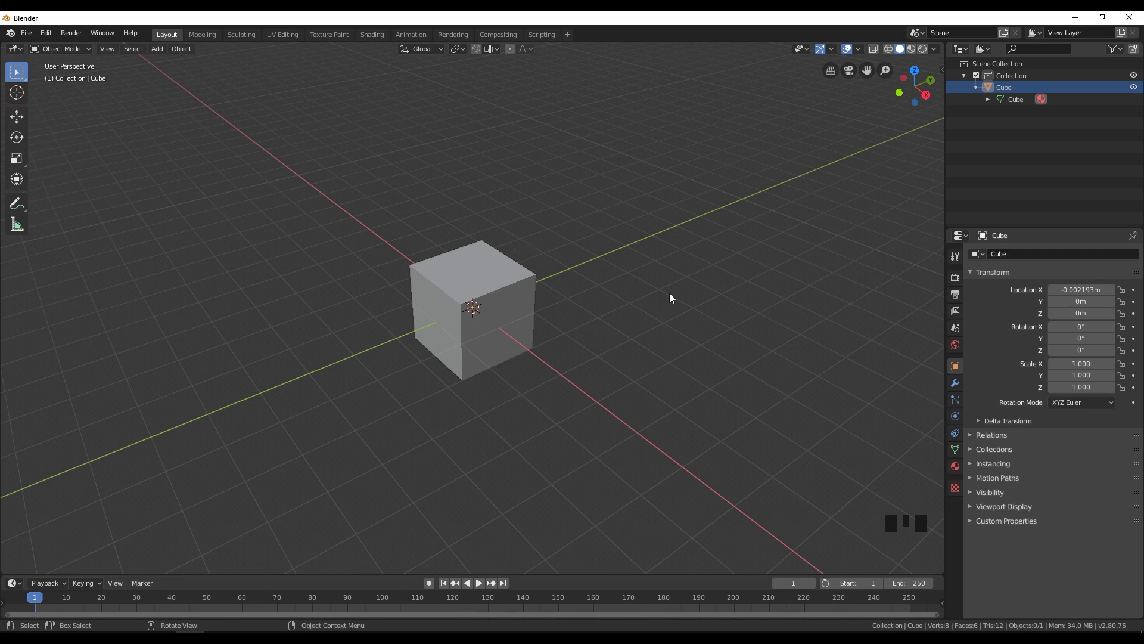
Step: Select the cube and preview move, rotate and scale, ending on an X-constrained move
left_click(475, 290)
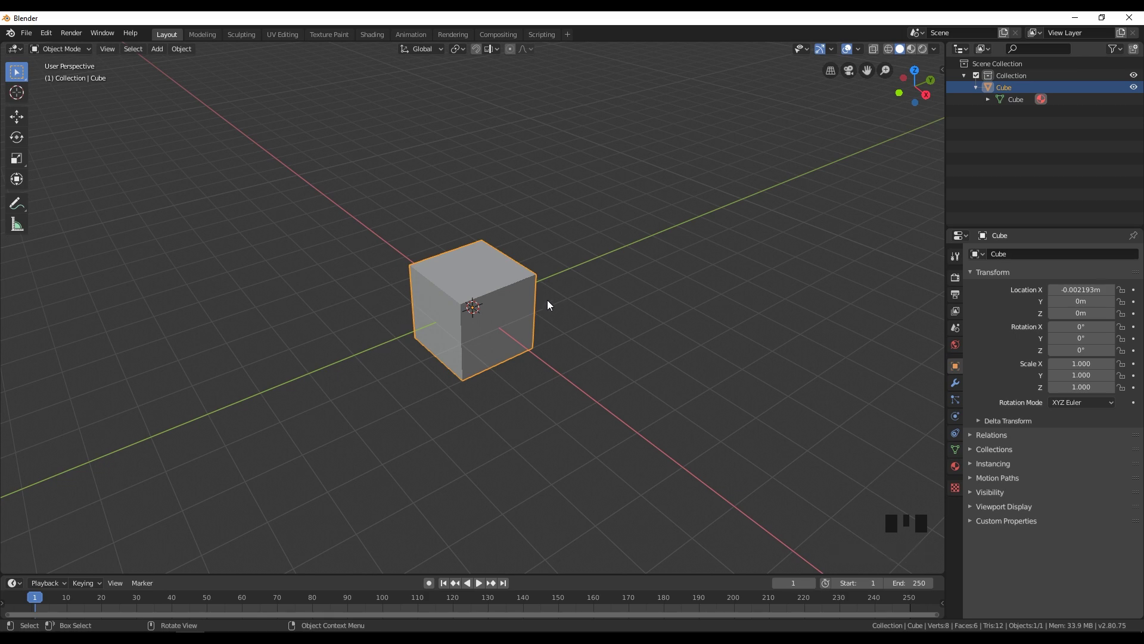
key("g")
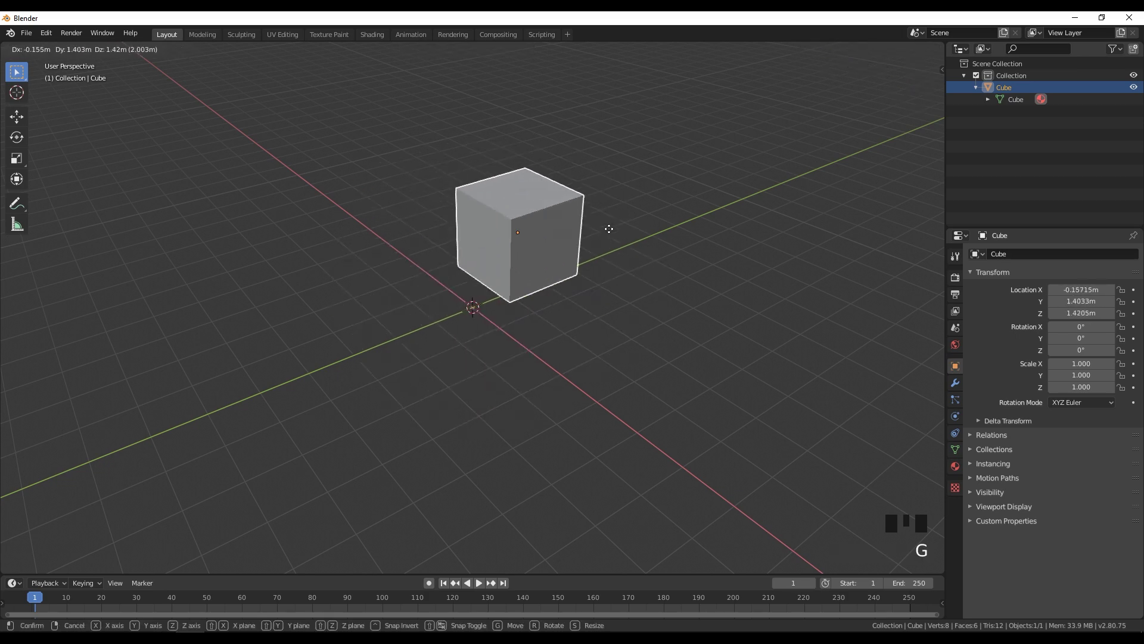
key("x")
key("r")
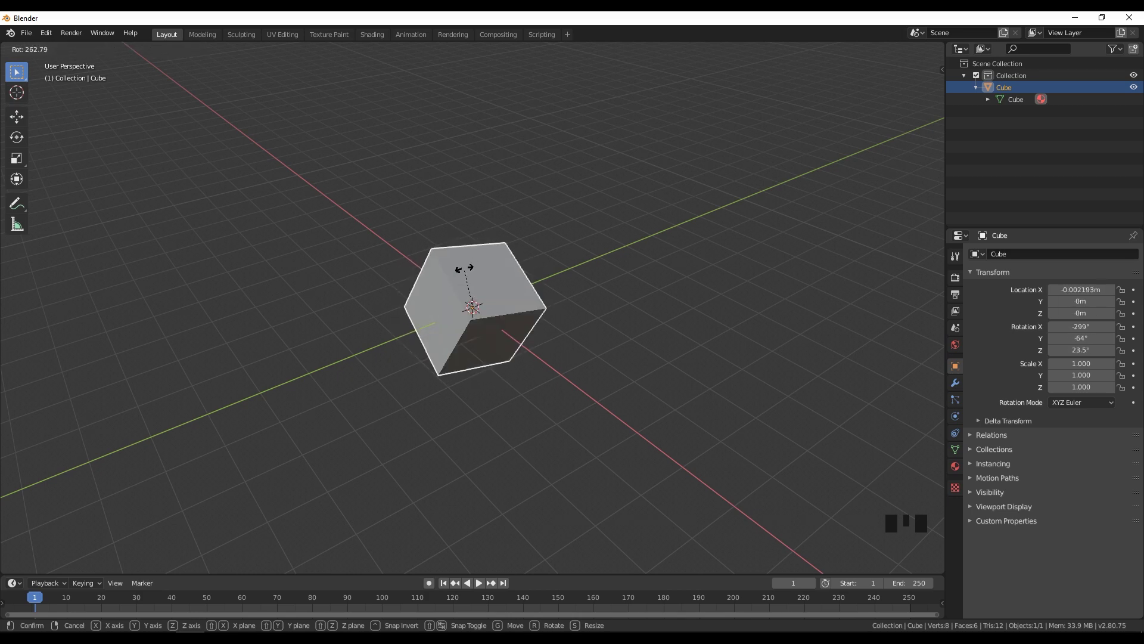
key("s")
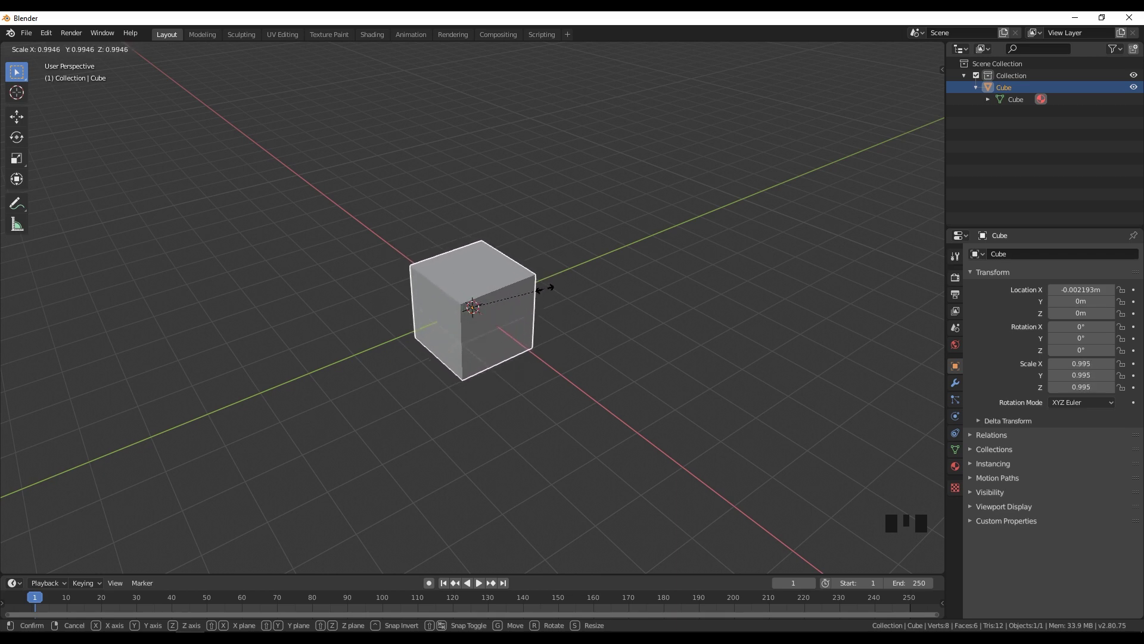
key("g")
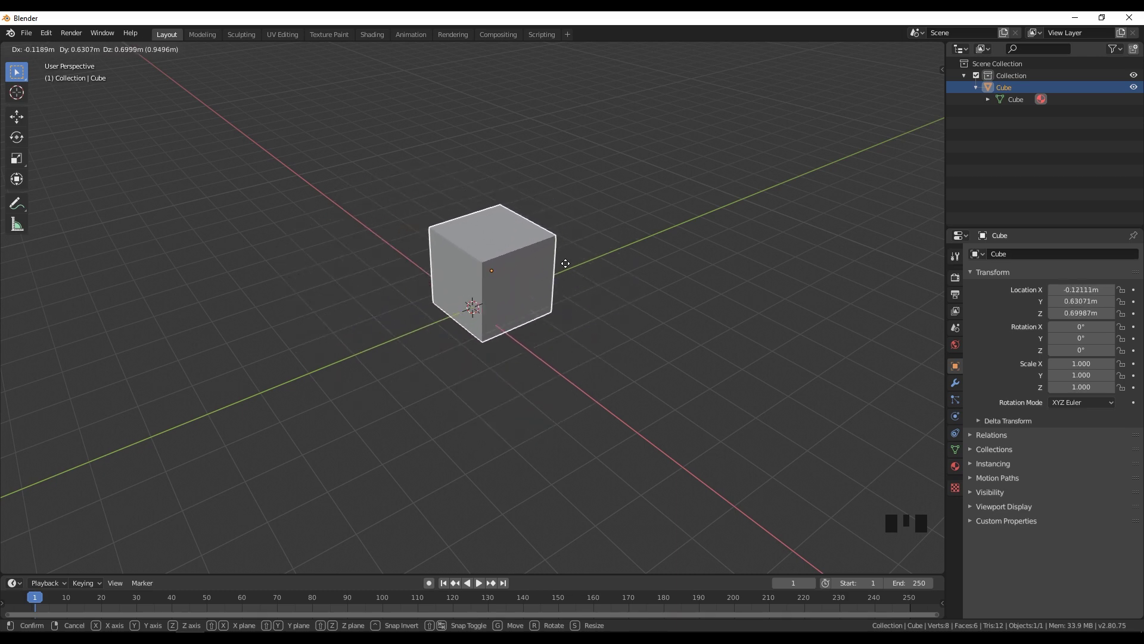
key("x")
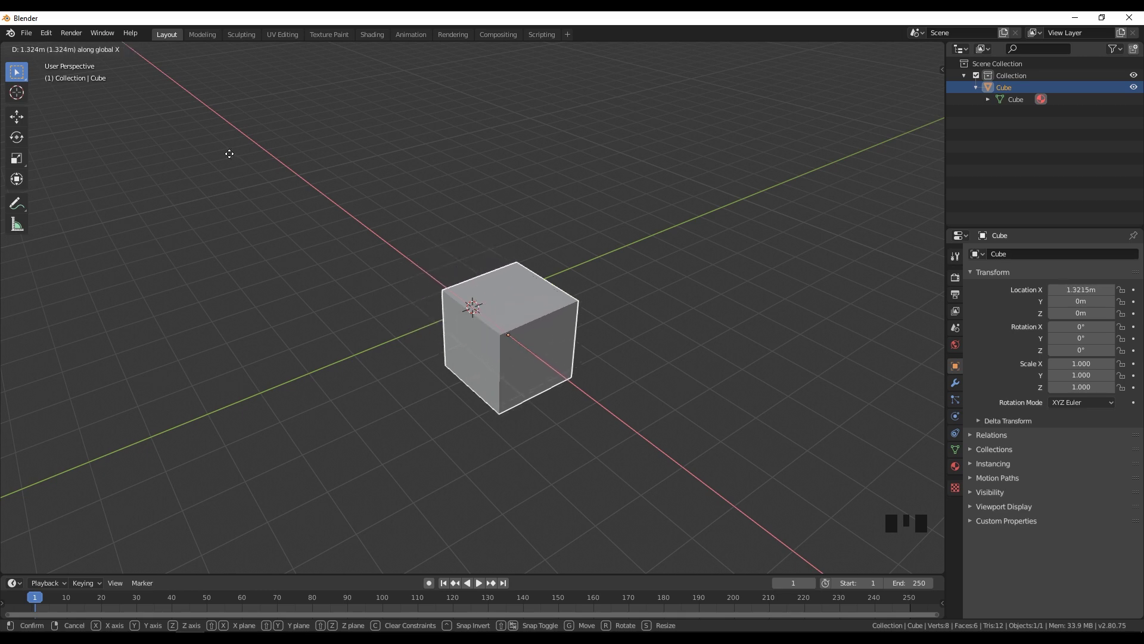
Step: Slide the cube along the X, Z and Y axes, then cancel it back to the origin
left_click(570, 337)
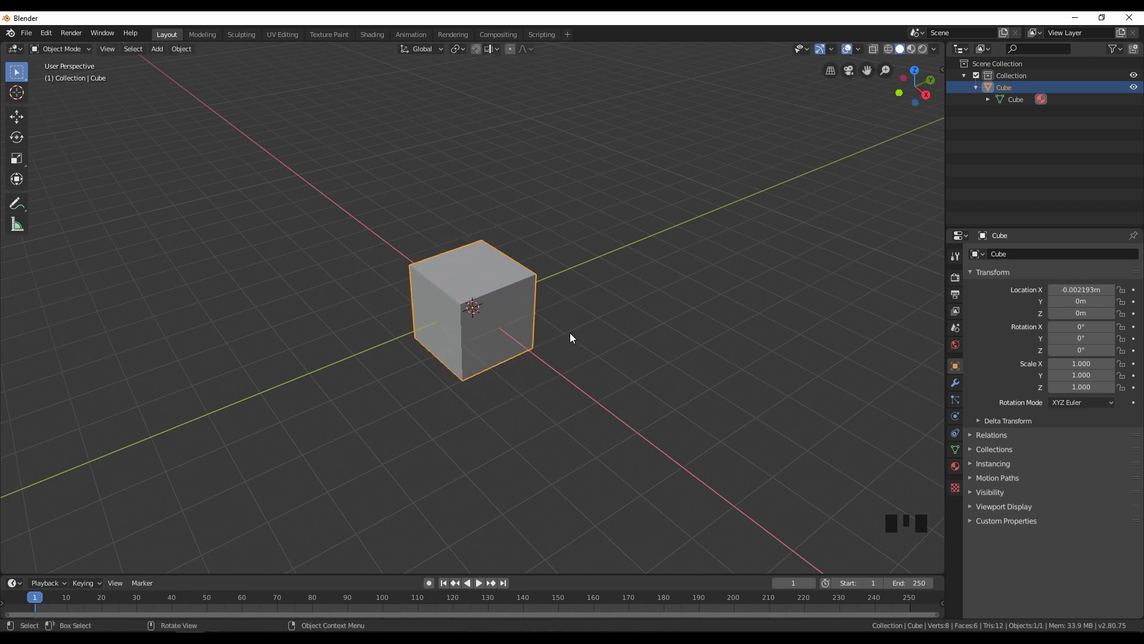
key("g")
key("x")
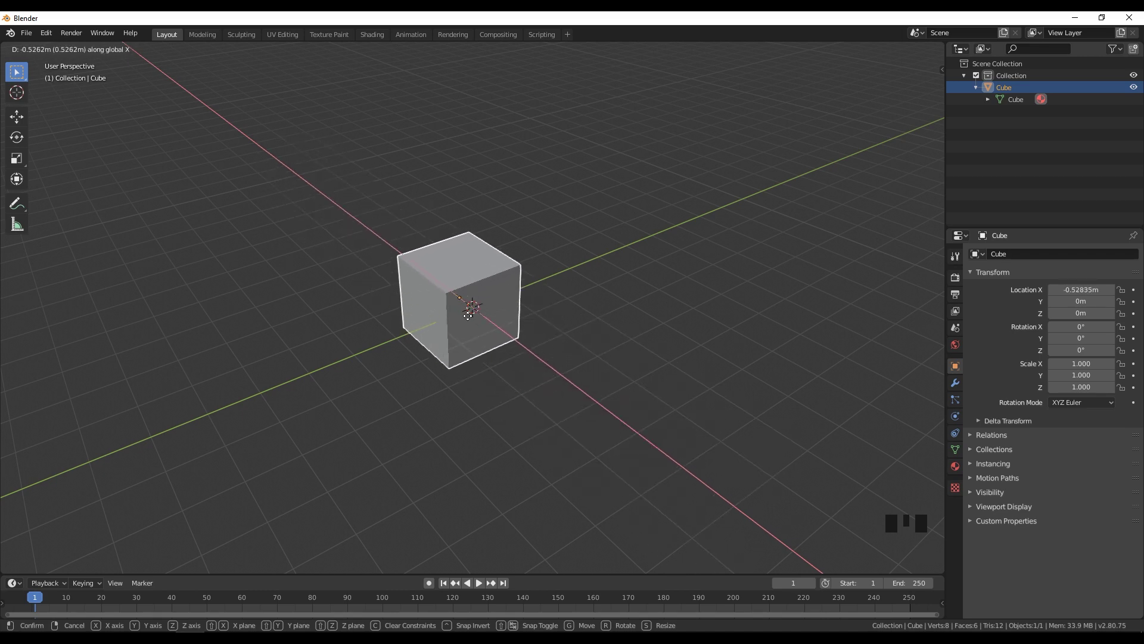
key("z")
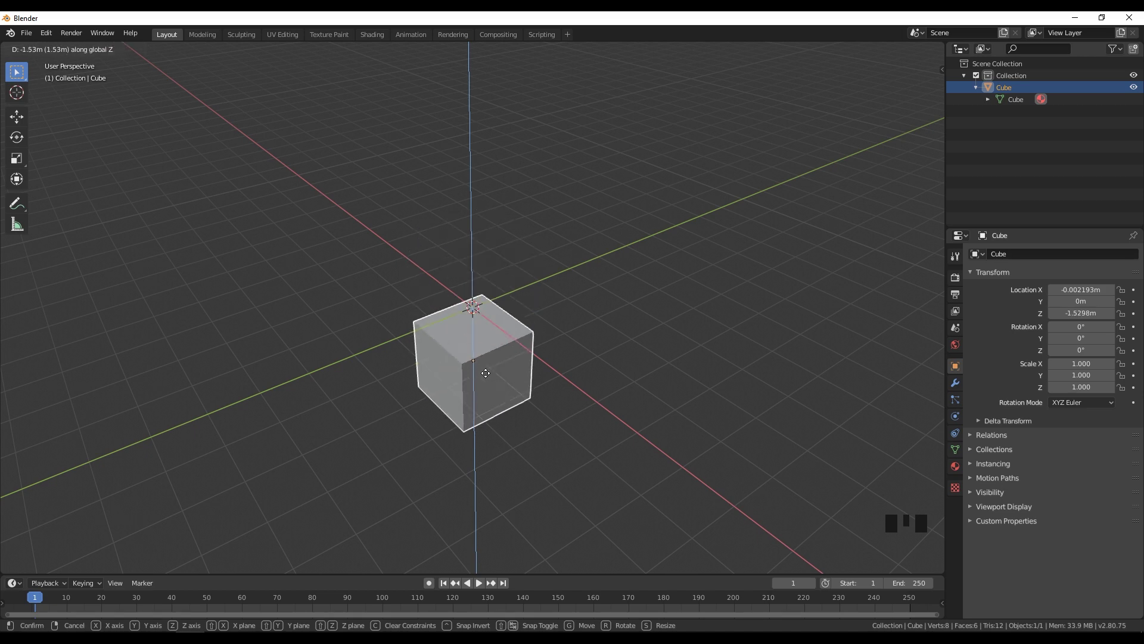
key("y")
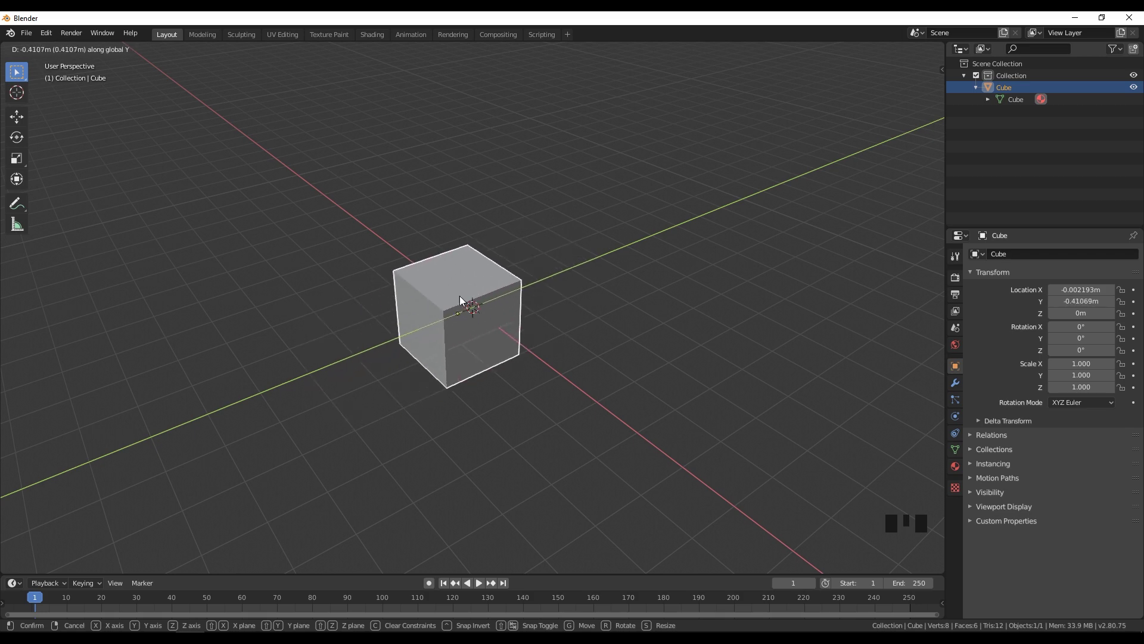
key("Escape")
Step: Select all, then click empty space to leave the cube deselected
key("a")
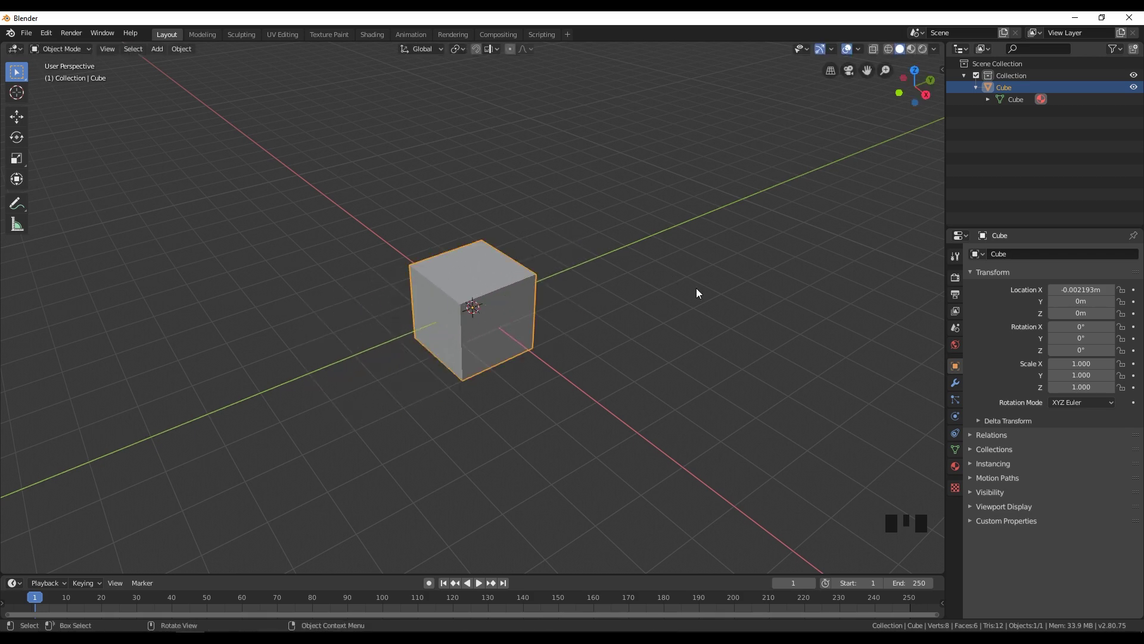
left_click(631, 345)
middle_click_drag(631, 344, 549, 302)
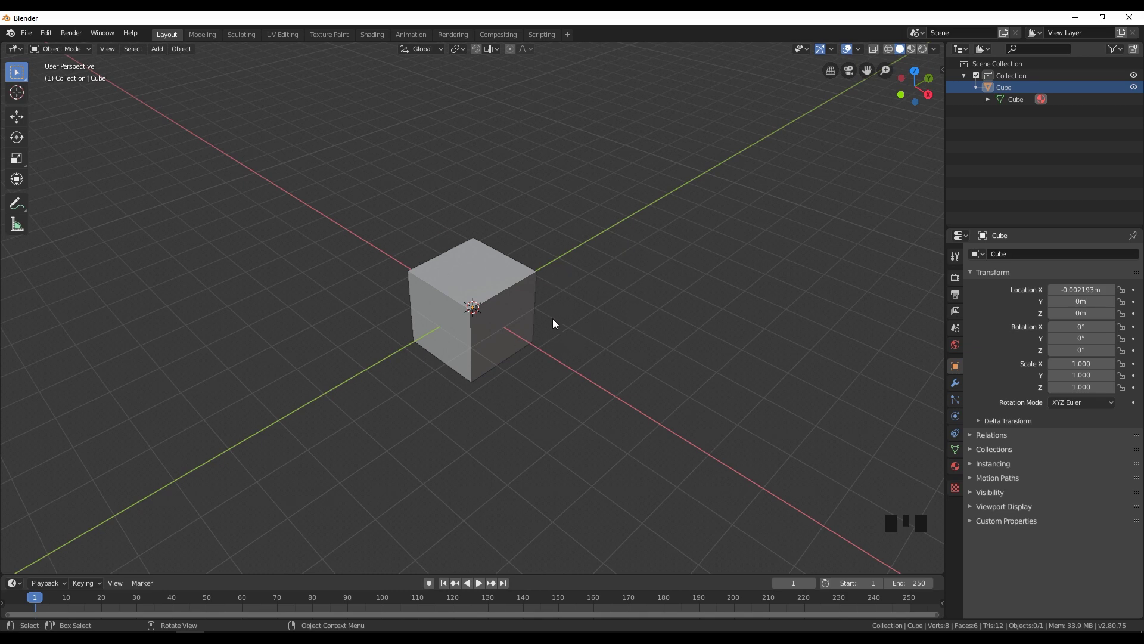
Step: Select the cube and switch it to Edit Mode, exposing 8 vertices, 12 edges and 6 faces
left_click(507, 286)
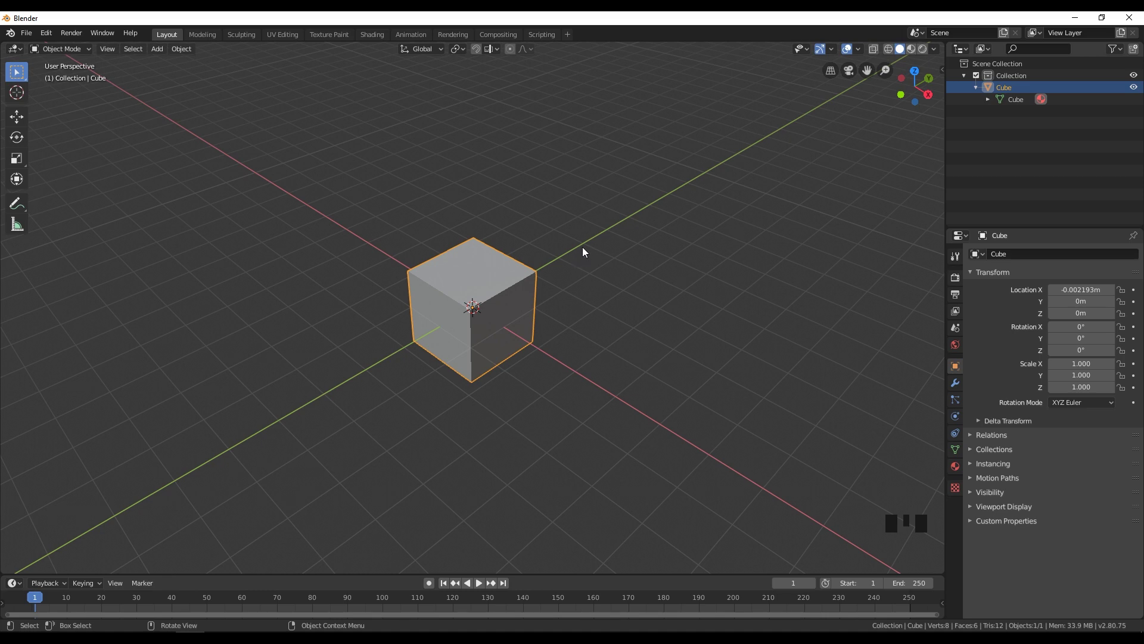
left_click(65, 48)
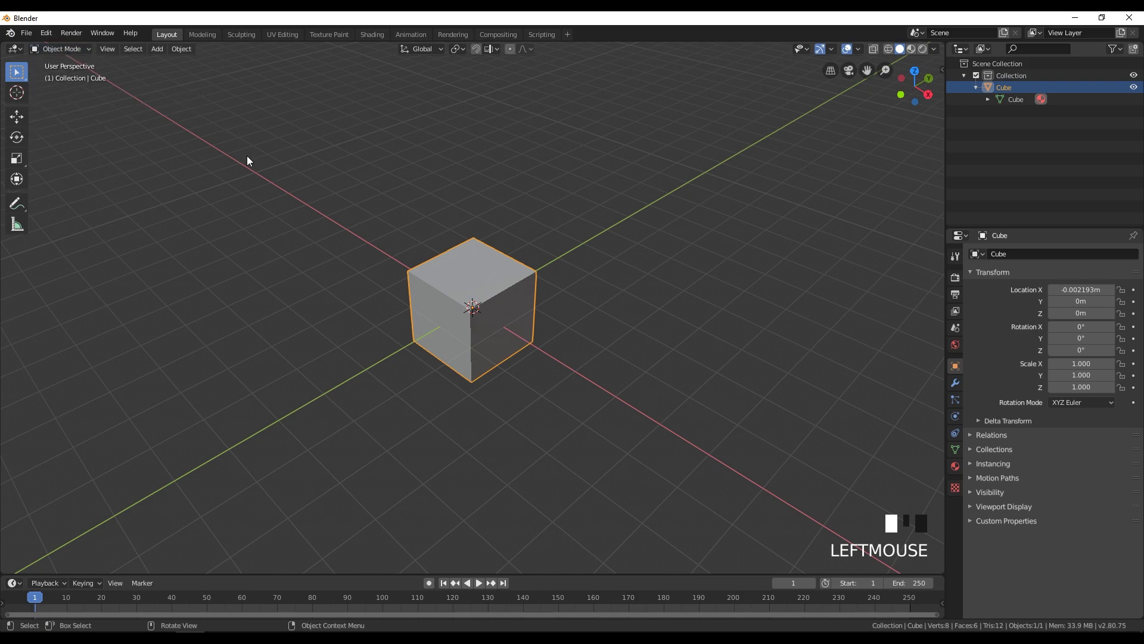
key("Tab")
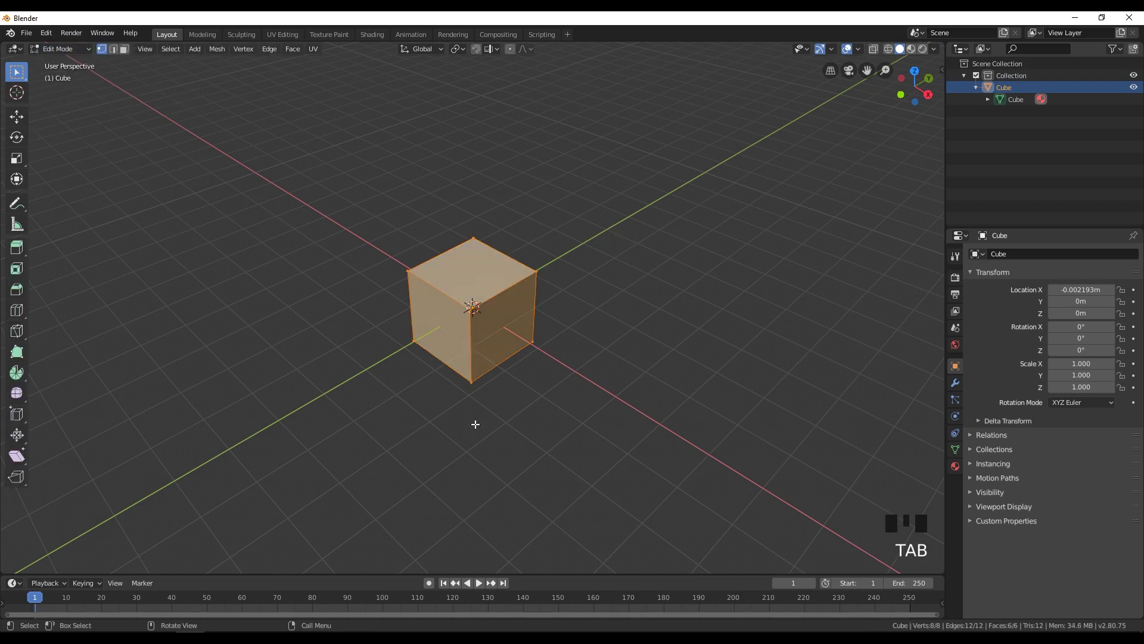
Step: Orbit and zoom around the cube while selecting individual vertices one at a time
mouse_move(453, 327)
middle_mouse_down()
mouse_move(429, 334)
mouse_move(510, 340)
mouse_move(378, 340)
mouse_move(354, 257)
mouse_move(472, 301)
mouse_move(444, 325)
middle_mouse_up()
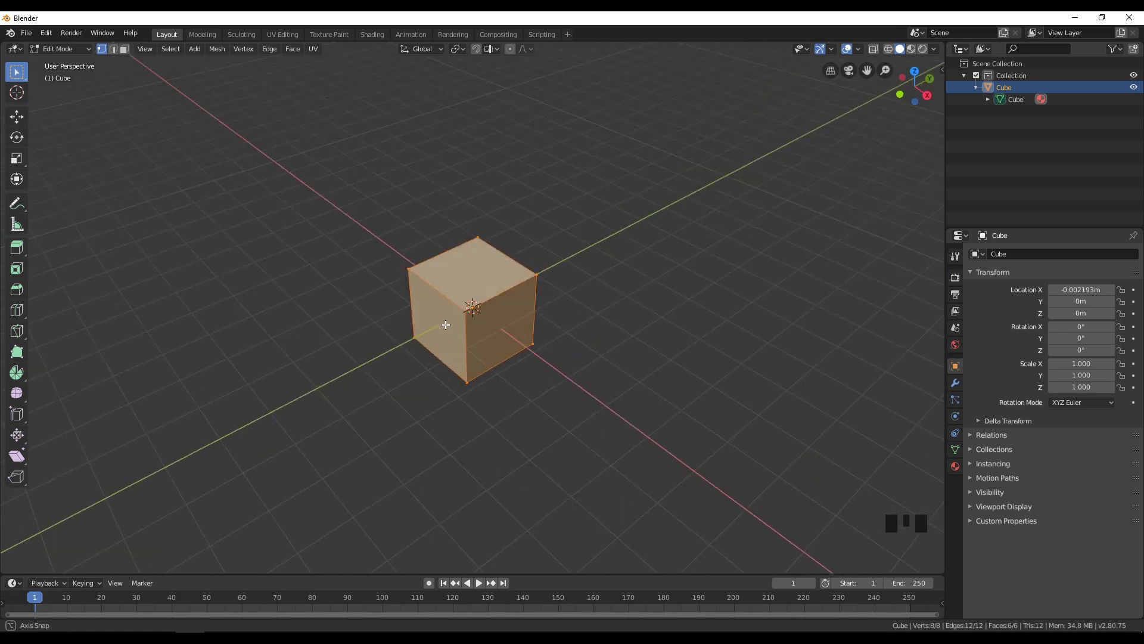
scroll(456, 314, "up", 2)
scroll(471, 316, "up", 2)
scroll(476, 317, "down", 1)
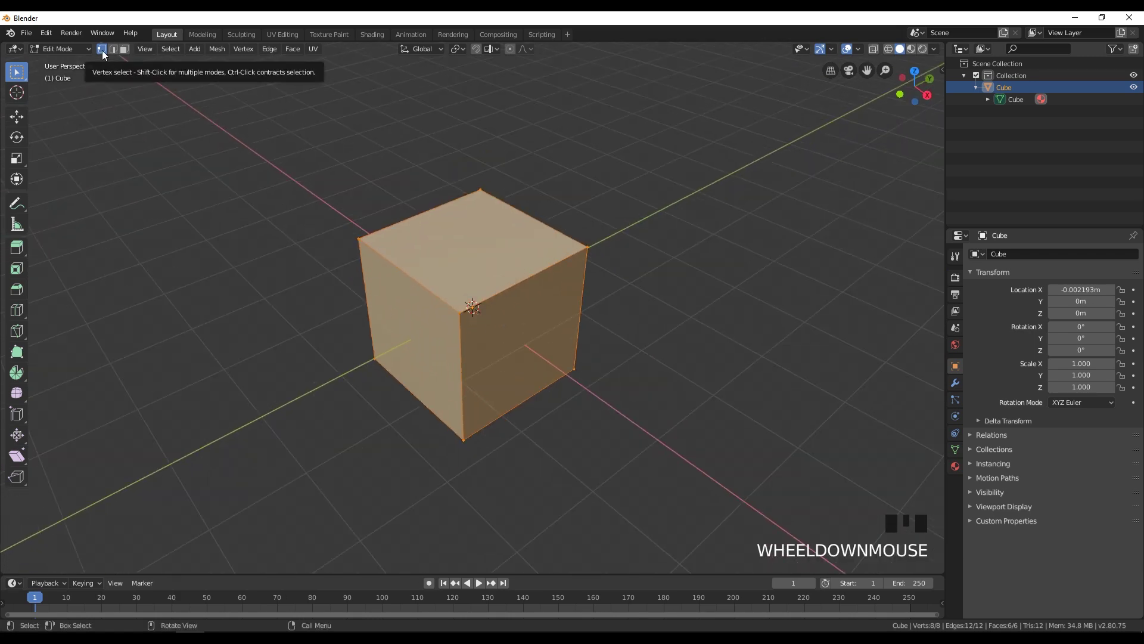
left_click(443, 330)
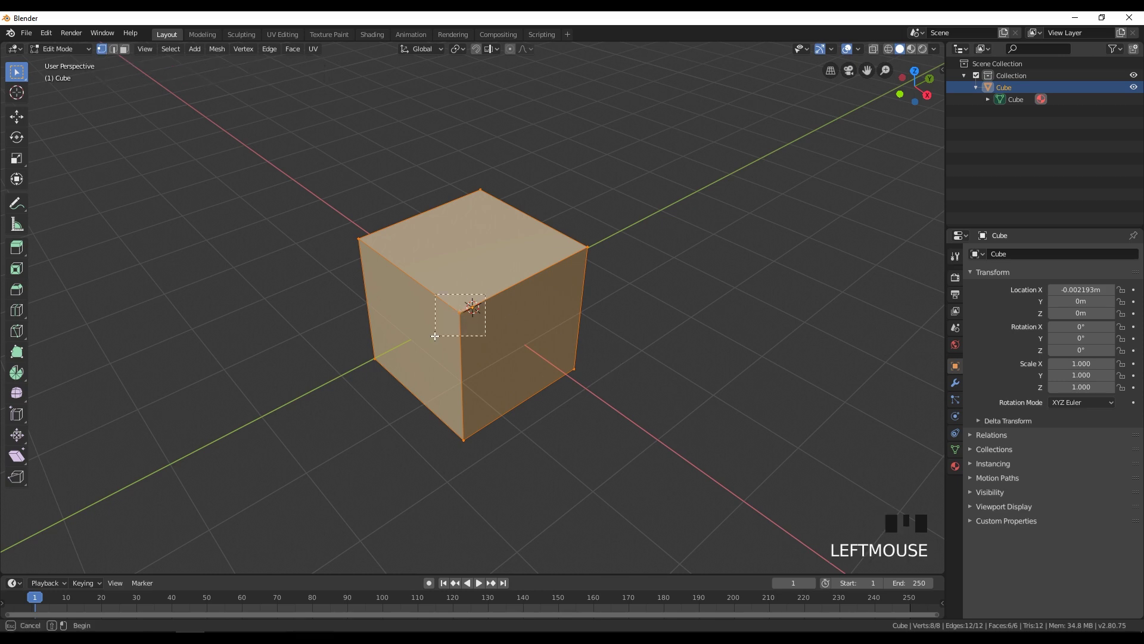
mouse_move(536, 358)
middle_mouse_down()
mouse_move(646, 344)
mouse_move(641, 365)
mouse_move(527, 342)
middle_mouse_up()
left_click_drag(603, 261, 562, 293)
middle_click_drag(561, 293, 567, 291)
left_click_drag(591, 238, 563, 263)
middle_click_drag(563, 262, 591, 158)
left_click(517, 209)
Step: Deselect all vertices and switch to face select mode
left_click(503, 419)
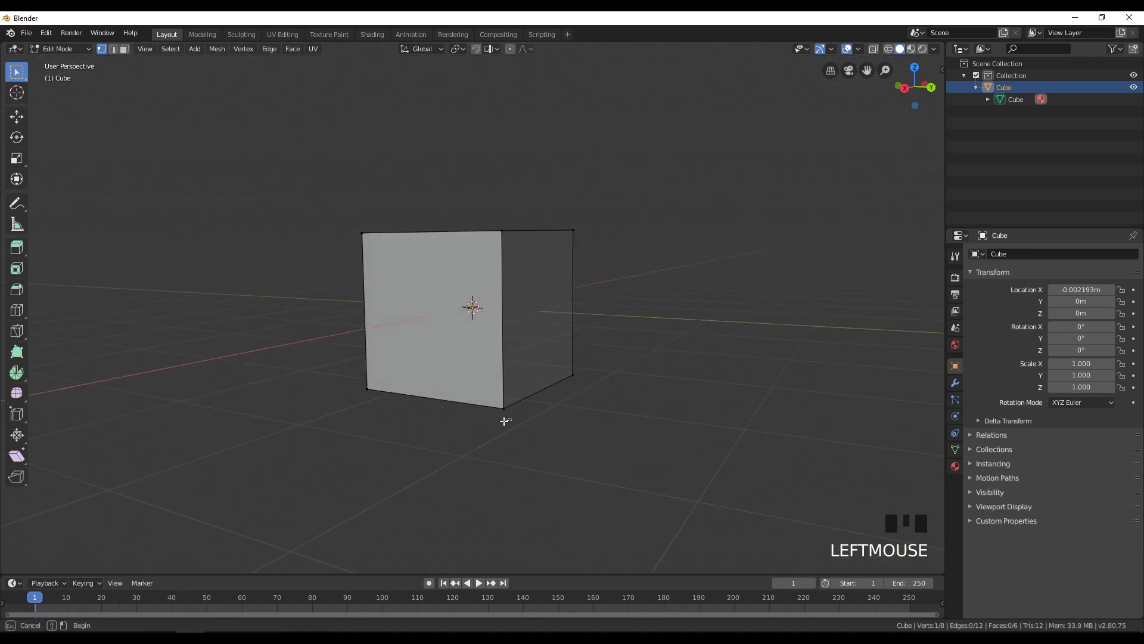
key("3")
middle_click_drag(503, 419, 511, 259)
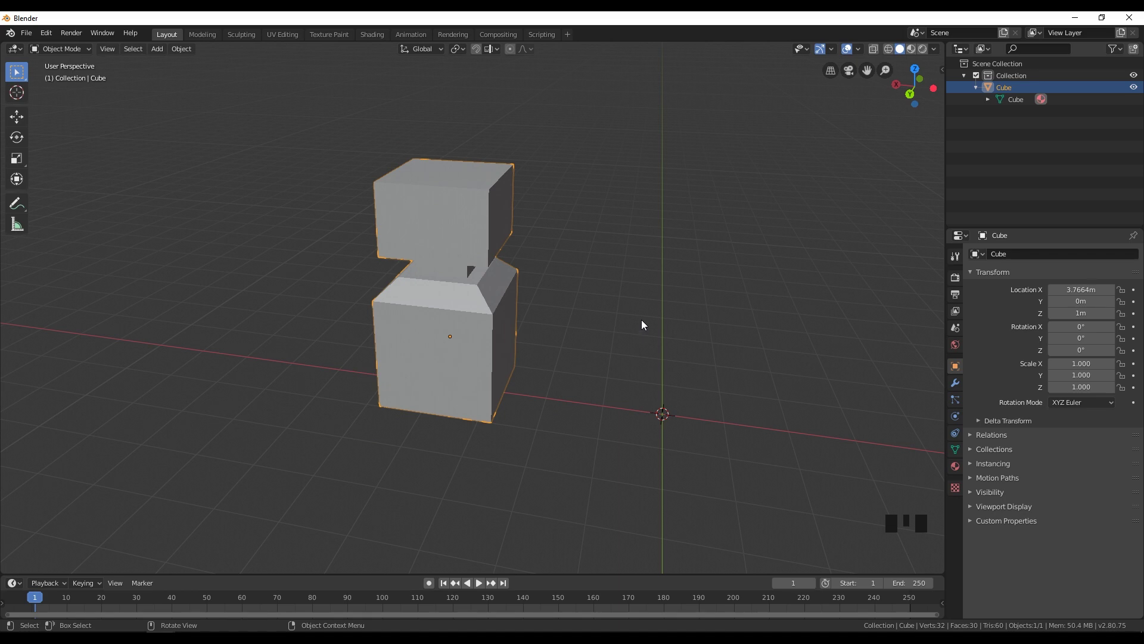
Step: Pan the finished bottle left and bring up the Shift+A Add menu's Mesh list
middle_click_drag(742, 381, 647, 386, "shift")
key("shift")
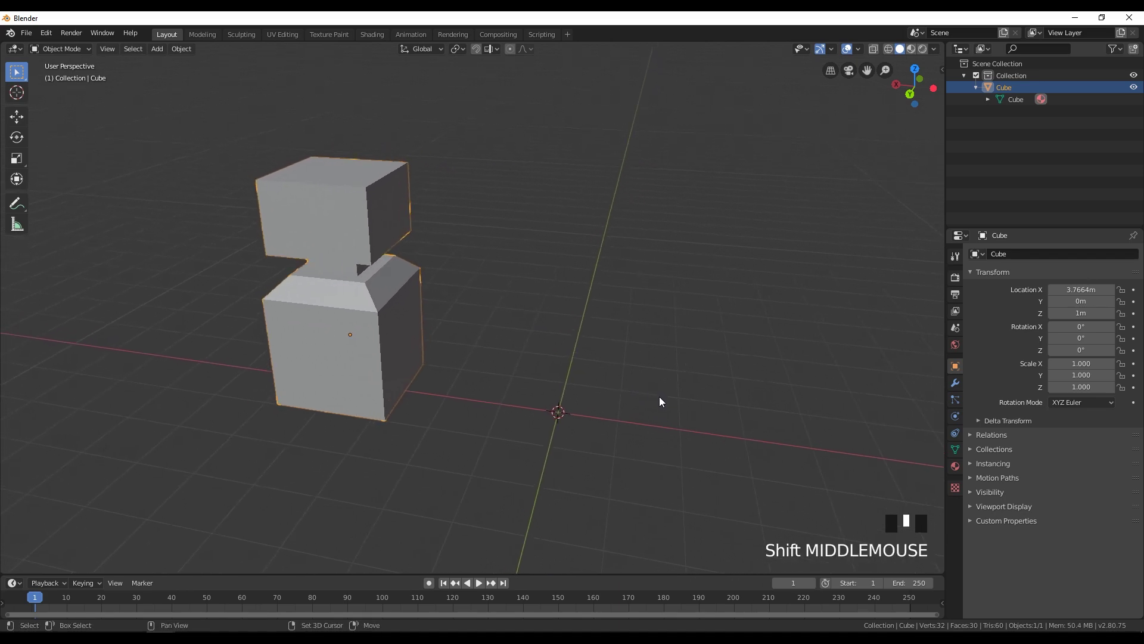
key("shift+a")
mouse_move(660, 398)
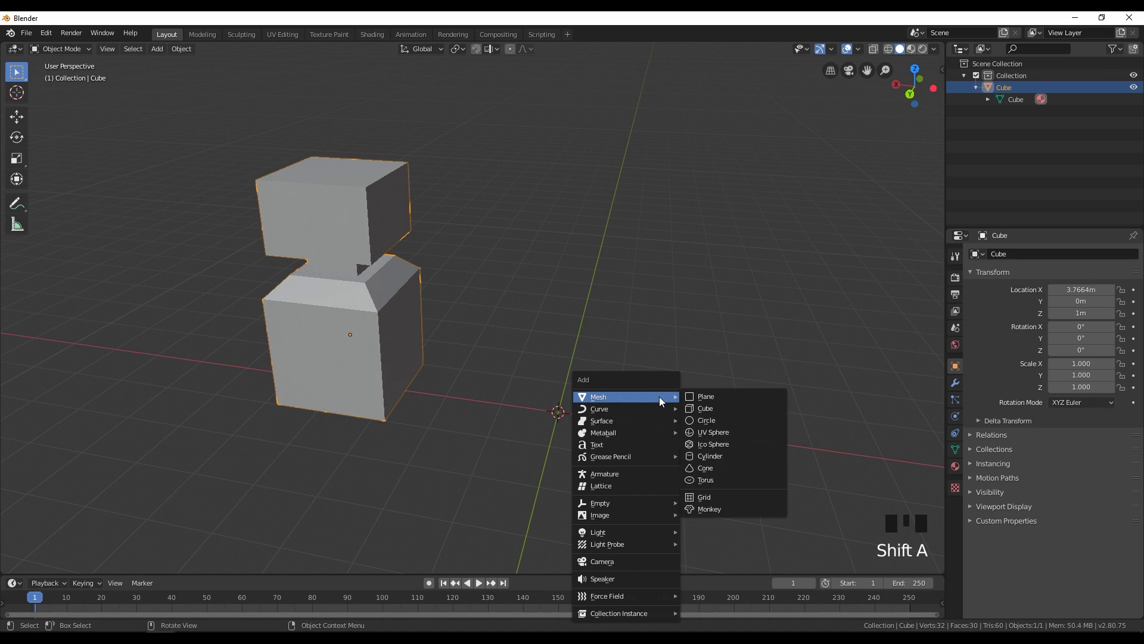
Step: Add a new cube, Cube.001, beside the bottle and enter its Edit Mode
left_click(707, 409)
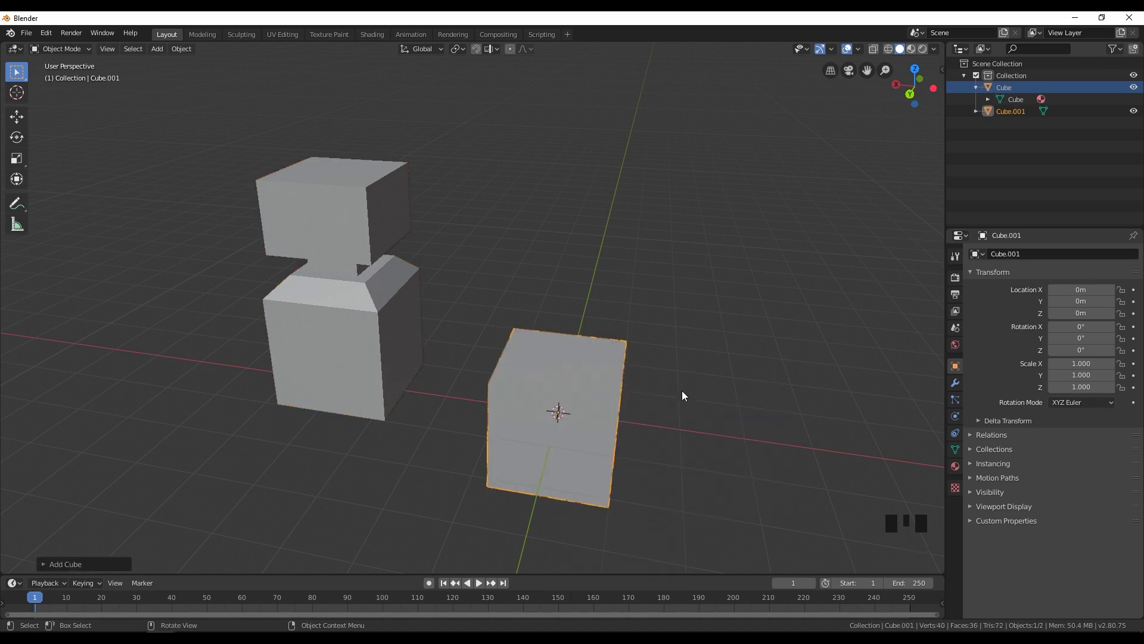
middle_click_drag(695, 413, 647, 413)
key("Tab")
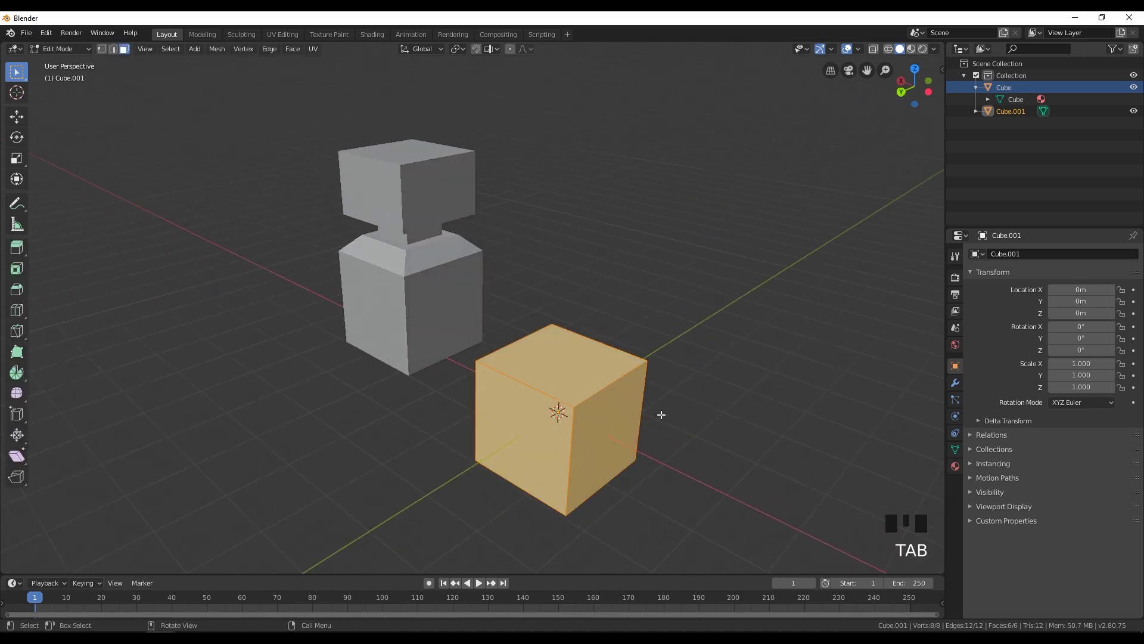
Step: Switch to face select and select only Cube.001's top face
left_click(126, 50)
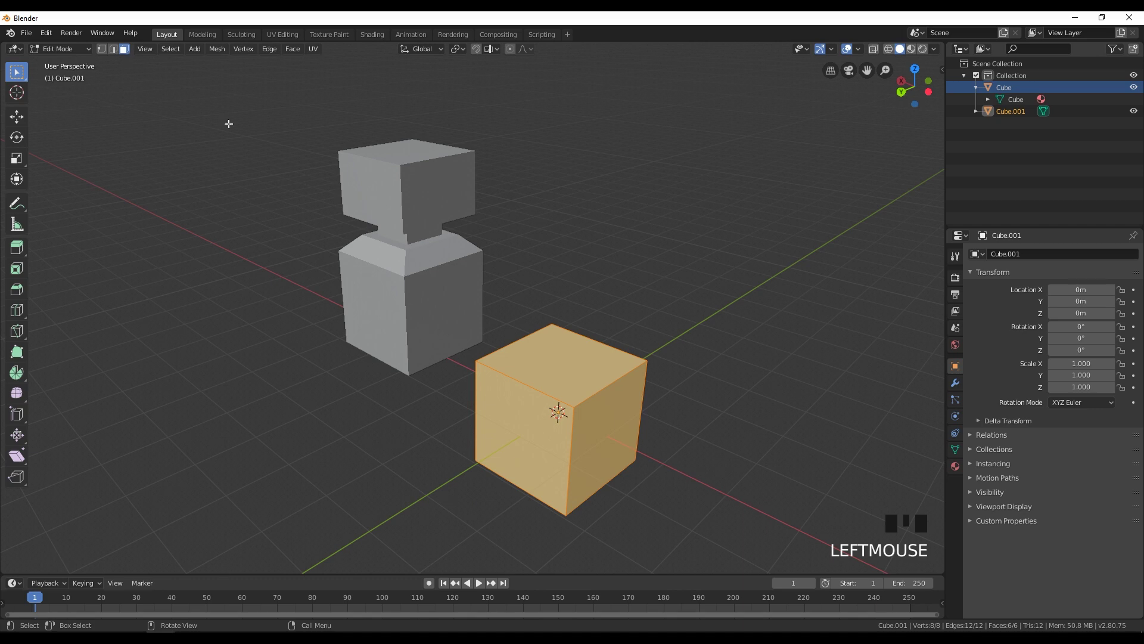
left_click(697, 365)
left_click(551, 370)
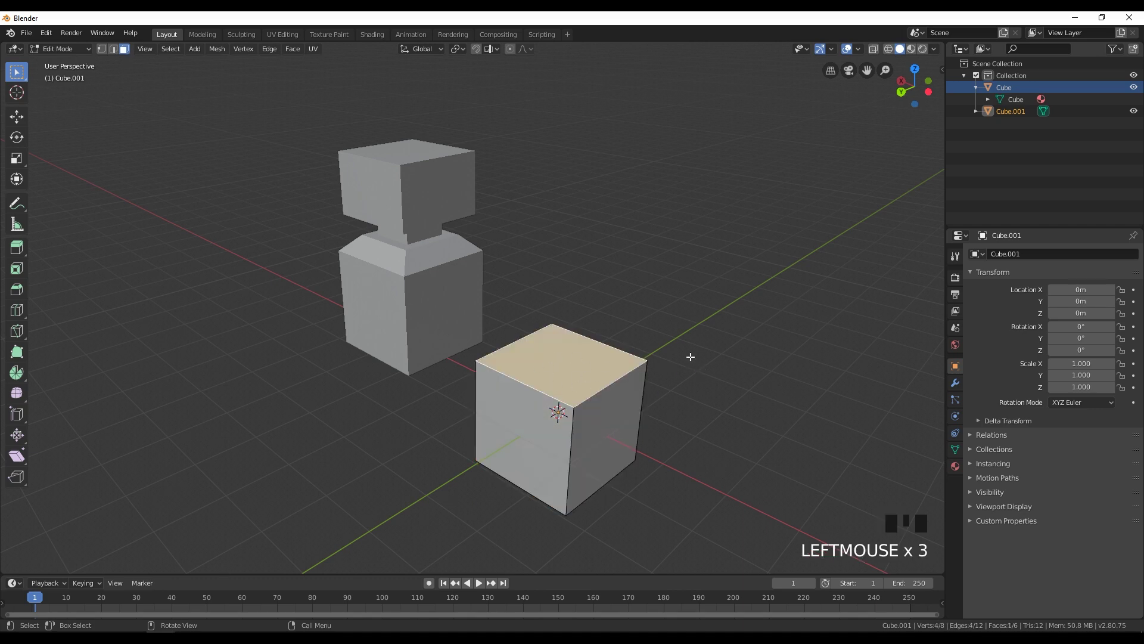
middle_click_drag(690, 356, 515, 364, "shift")
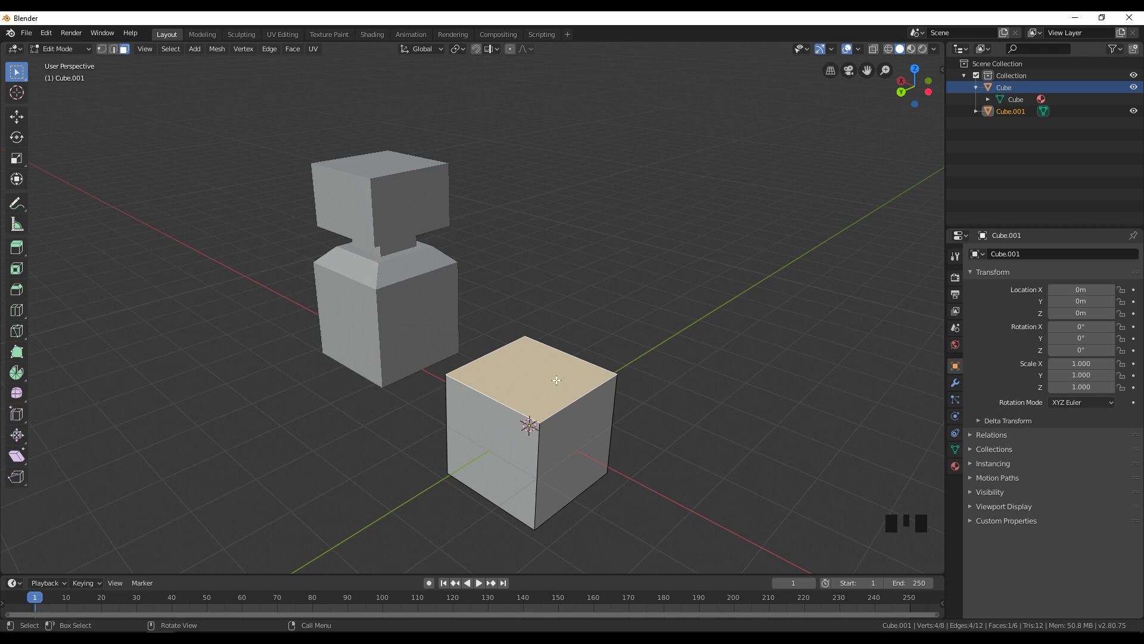
Step: Extrude the top face a short way and scale it down into a sloped shoulder
key("e")
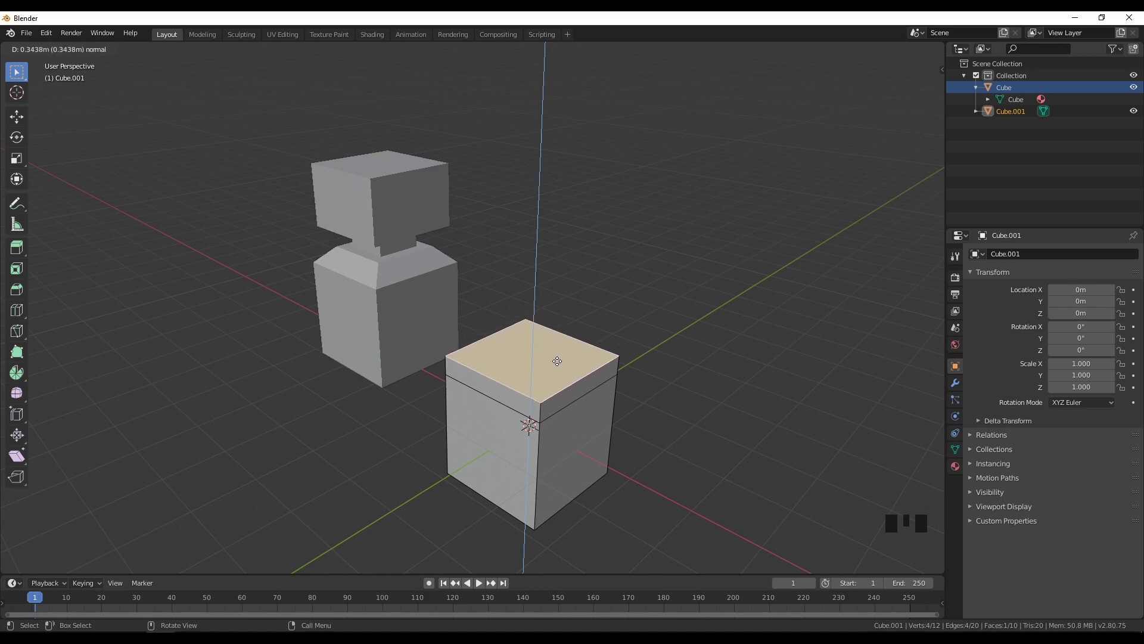
left_click(558, 354)
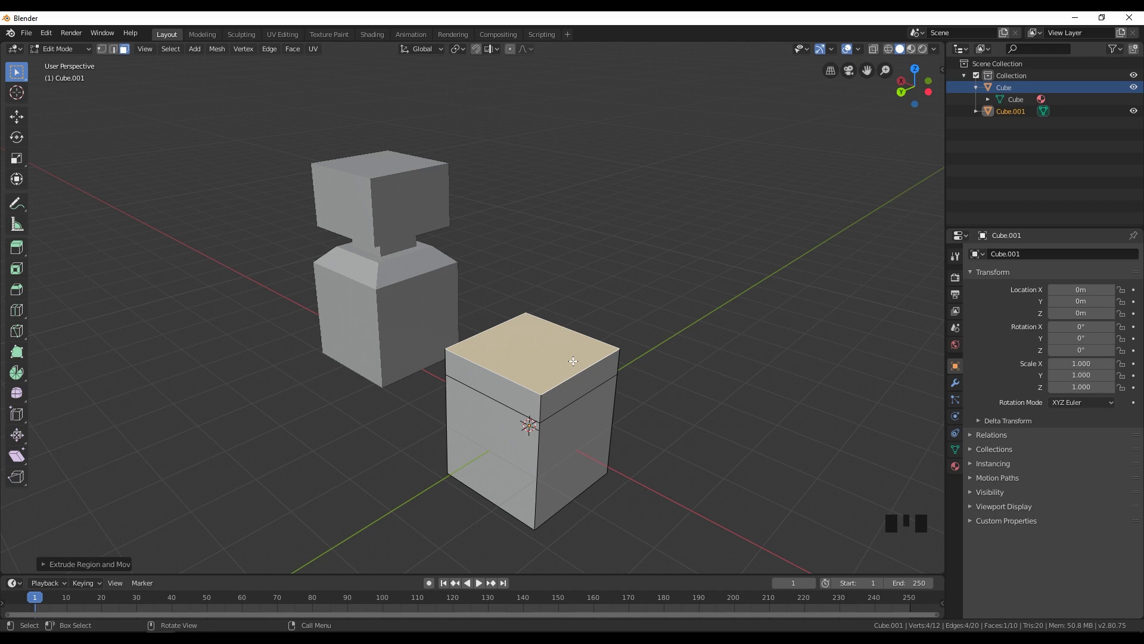
key("s")
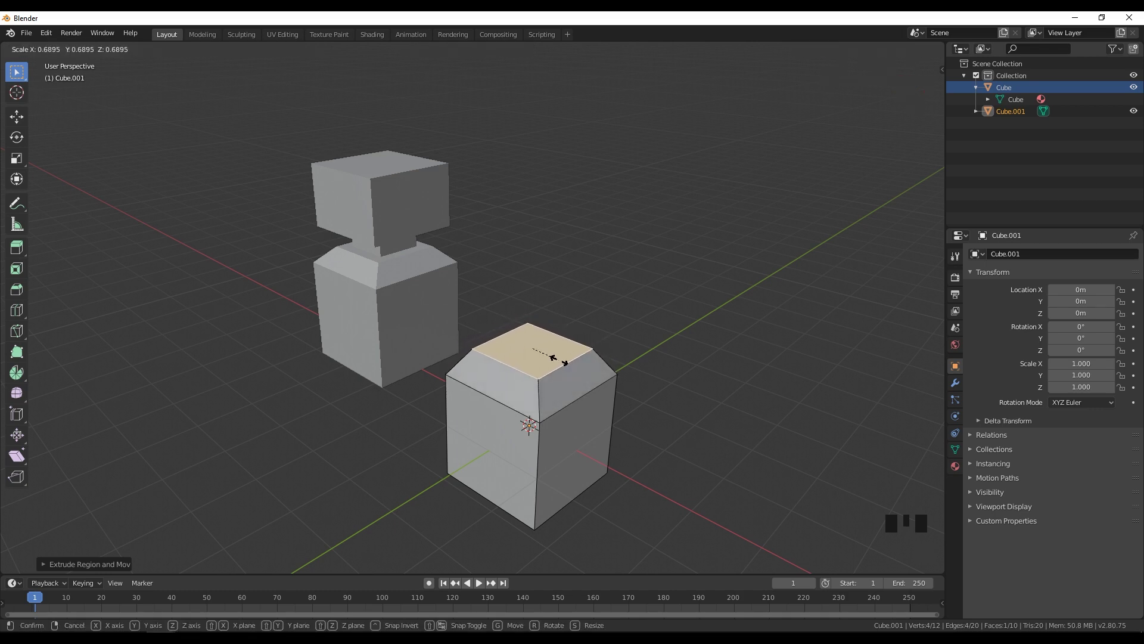
left_click(551, 359)
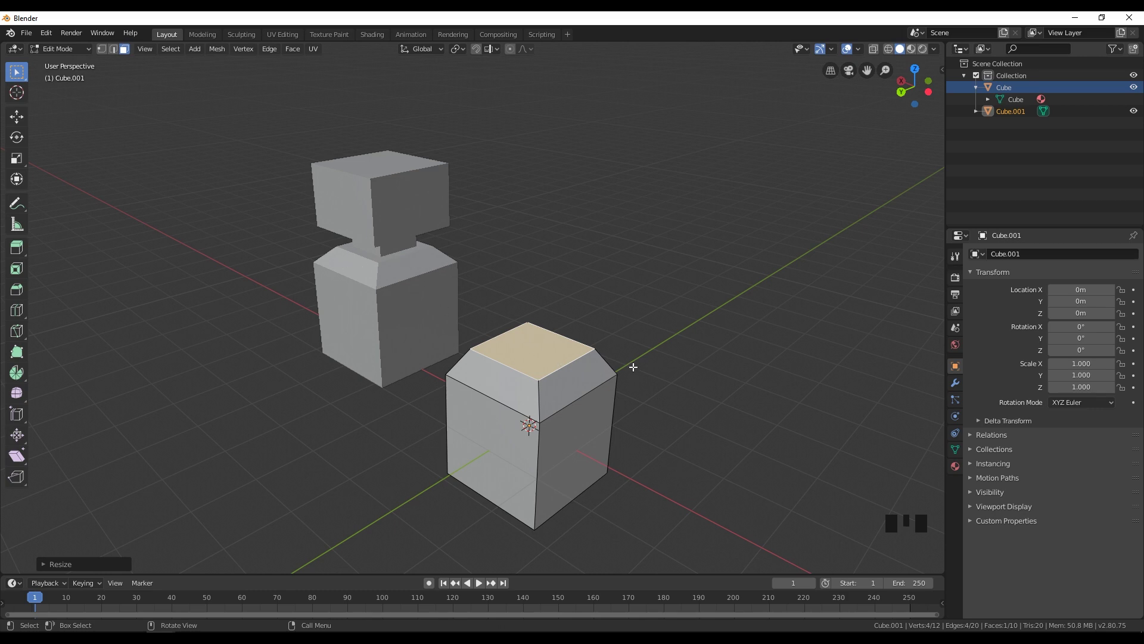
Step: Shrink the top face to neck width and extrude it upward into a narrow neck
key("e")
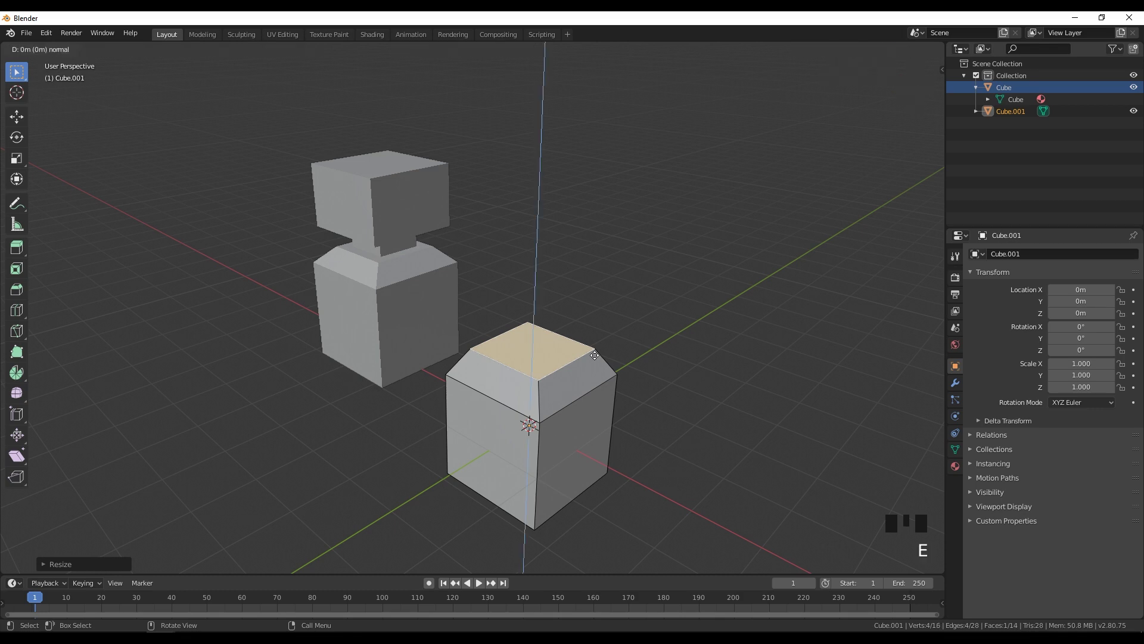
key("s")
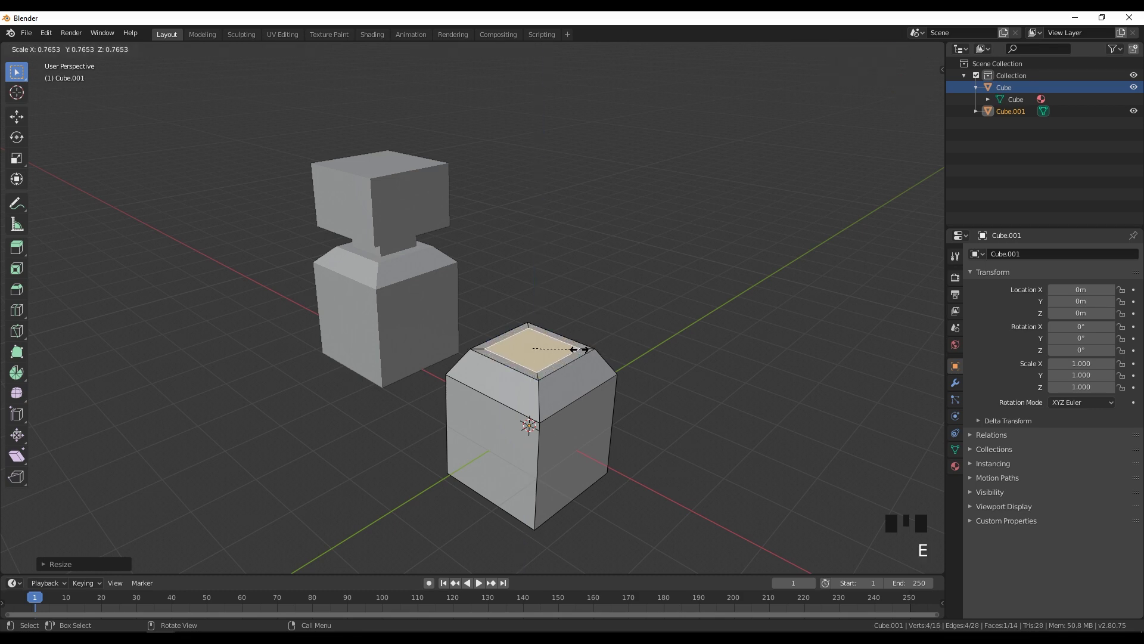
left_click(567, 344)
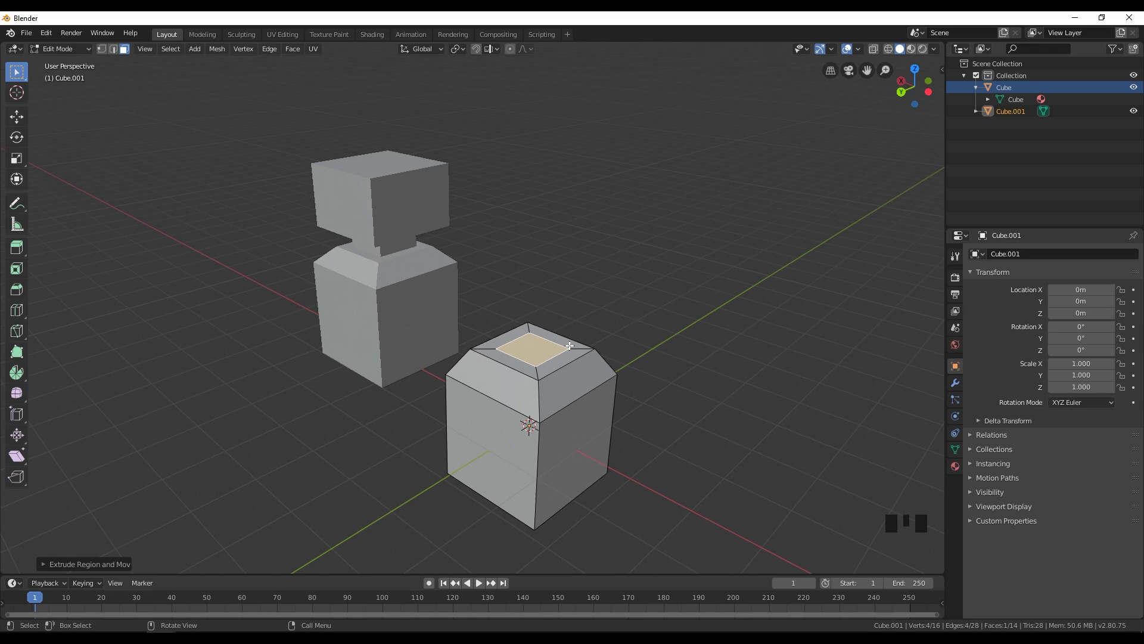
key("ctrl+shift+z")
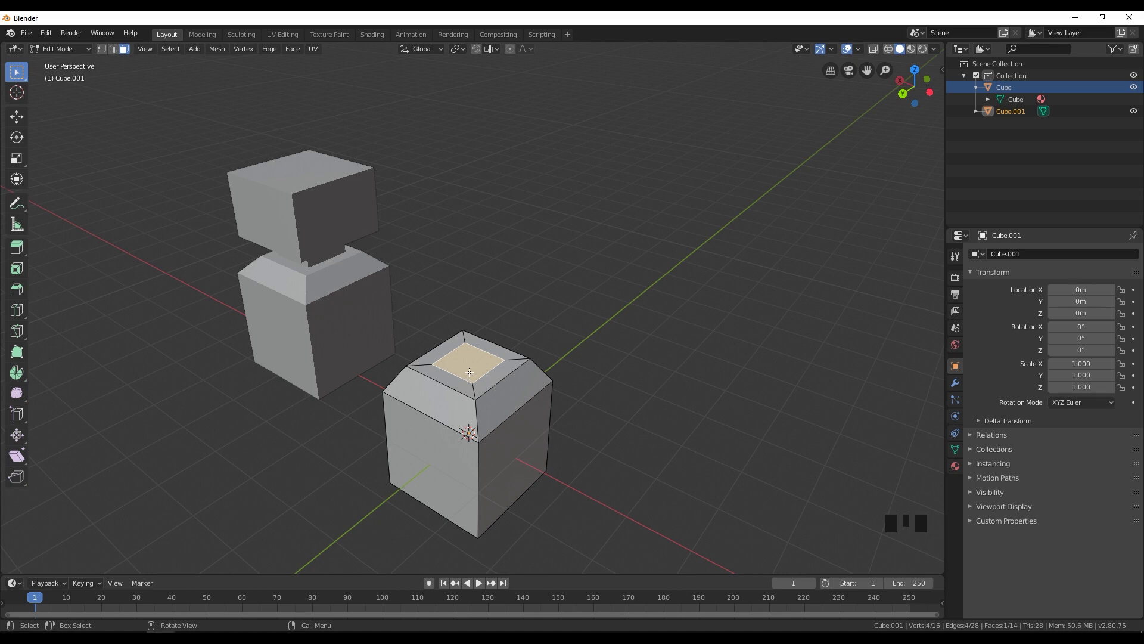
key("e")
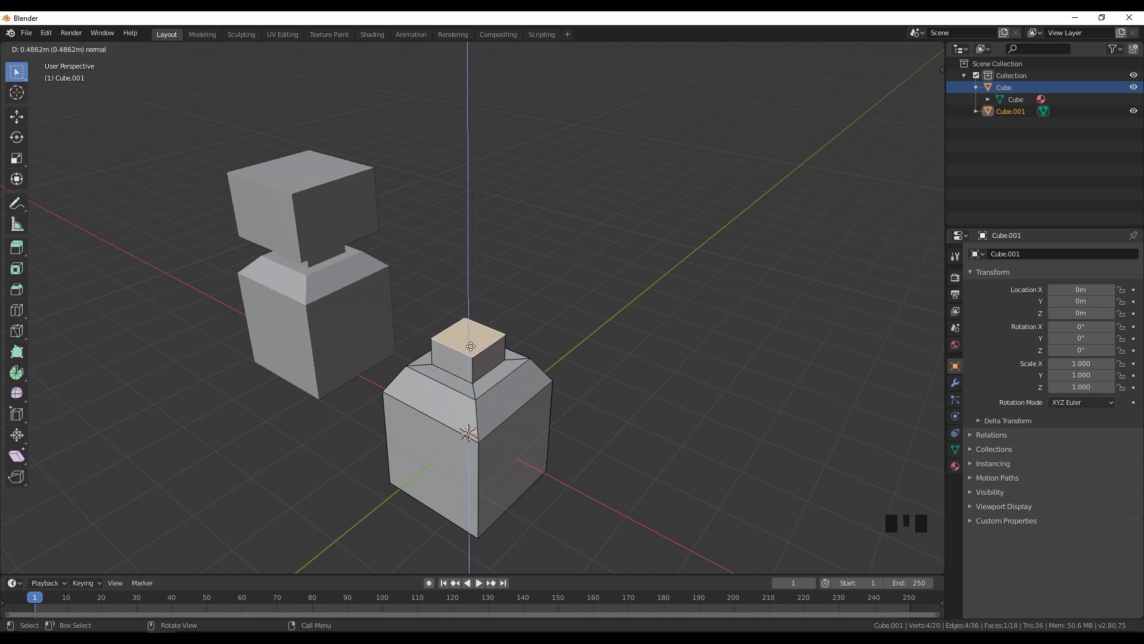
left_click(473, 349)
middle_click_drag(515, 352, 442, 309)
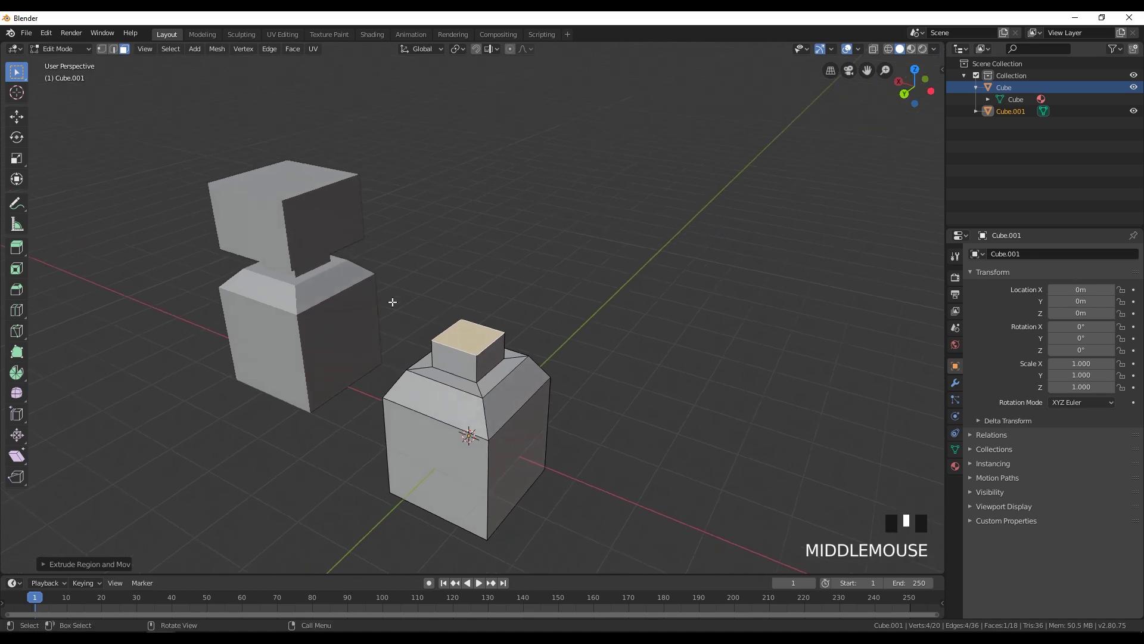
middle_click_drag(229, 215, 207, 222)
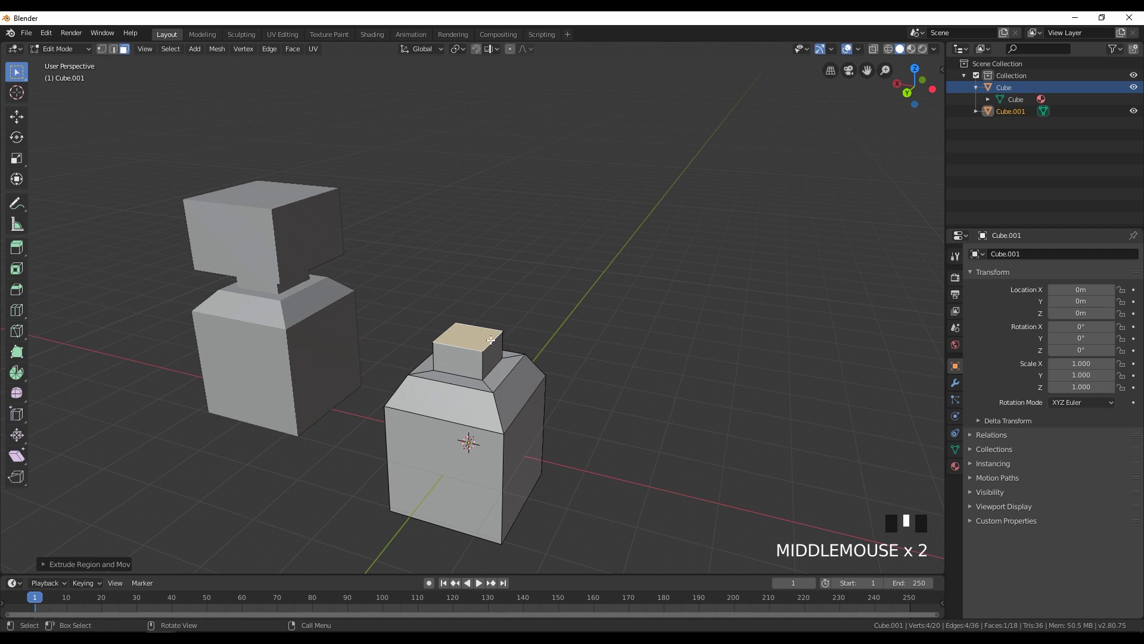
middle_click_drag(561, 393, 509, 395)
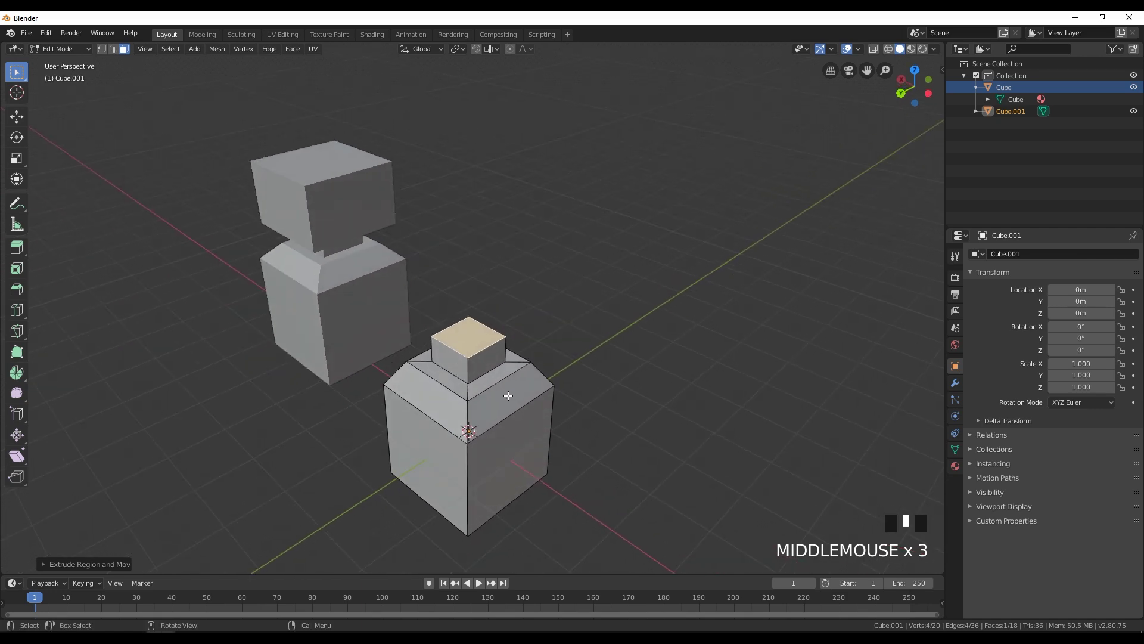
Step: Widen the neck's top face and extrude it upward into a wide cap block
key("e")
left_click(507, 395)
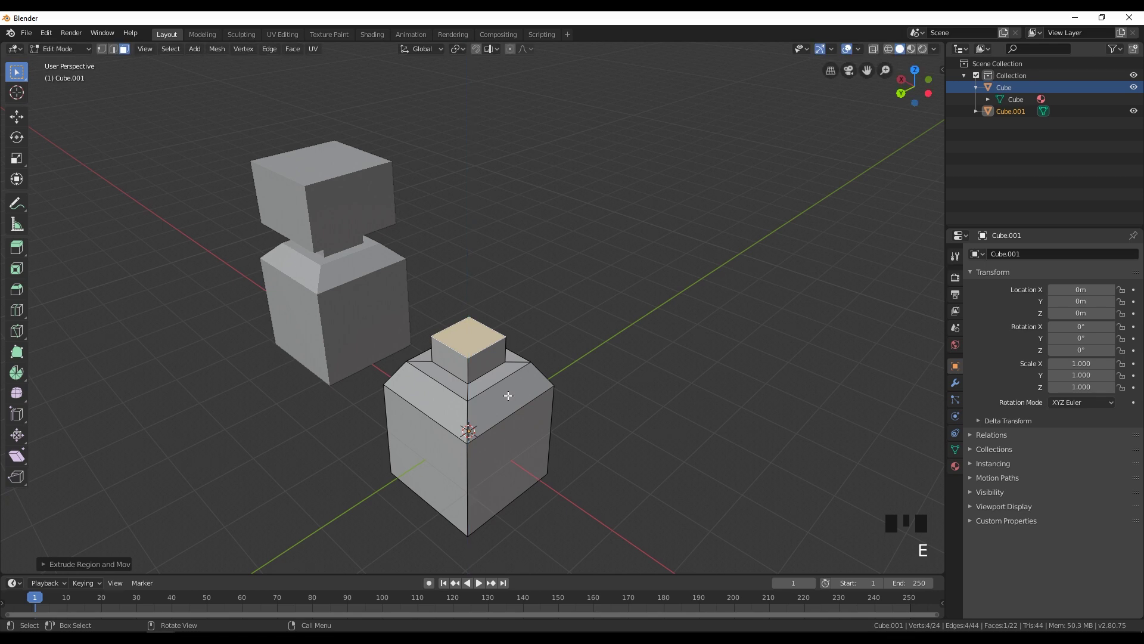
key("s")
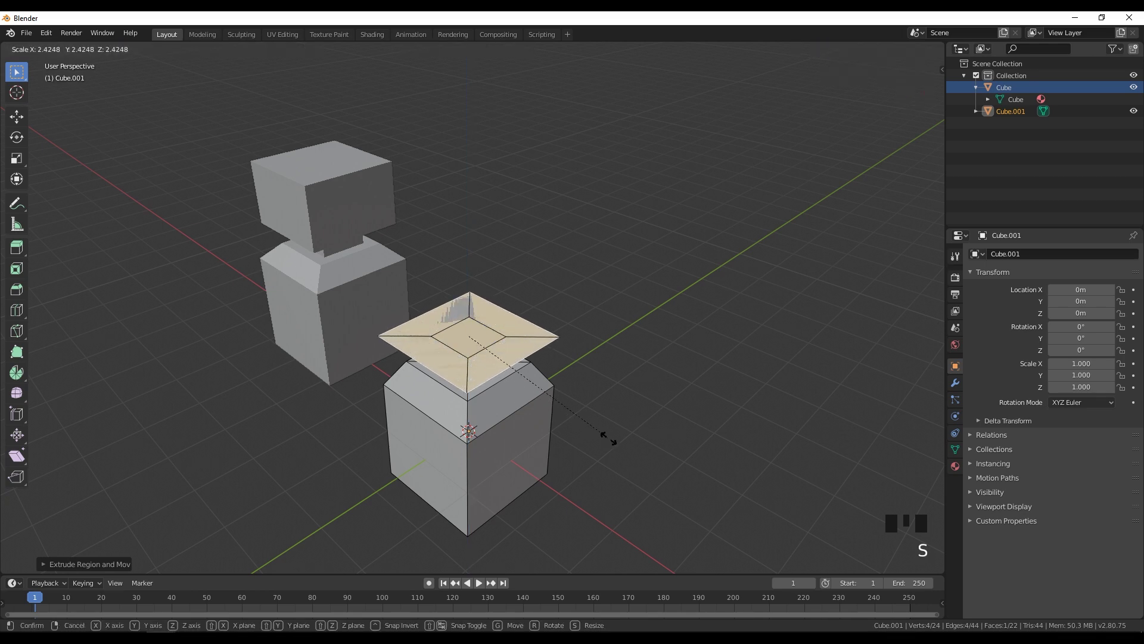
middle_click_drag(459, 394, 429, 395)
key("e")
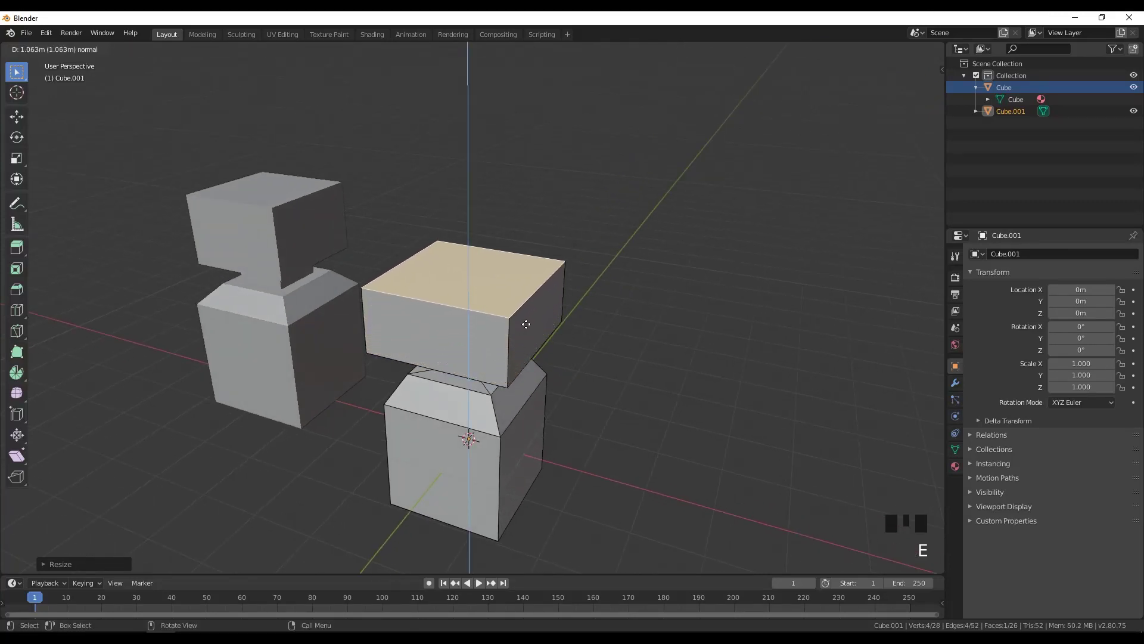
left_click(527, 324)
middle_click_drag(542, 338, 460, 354)
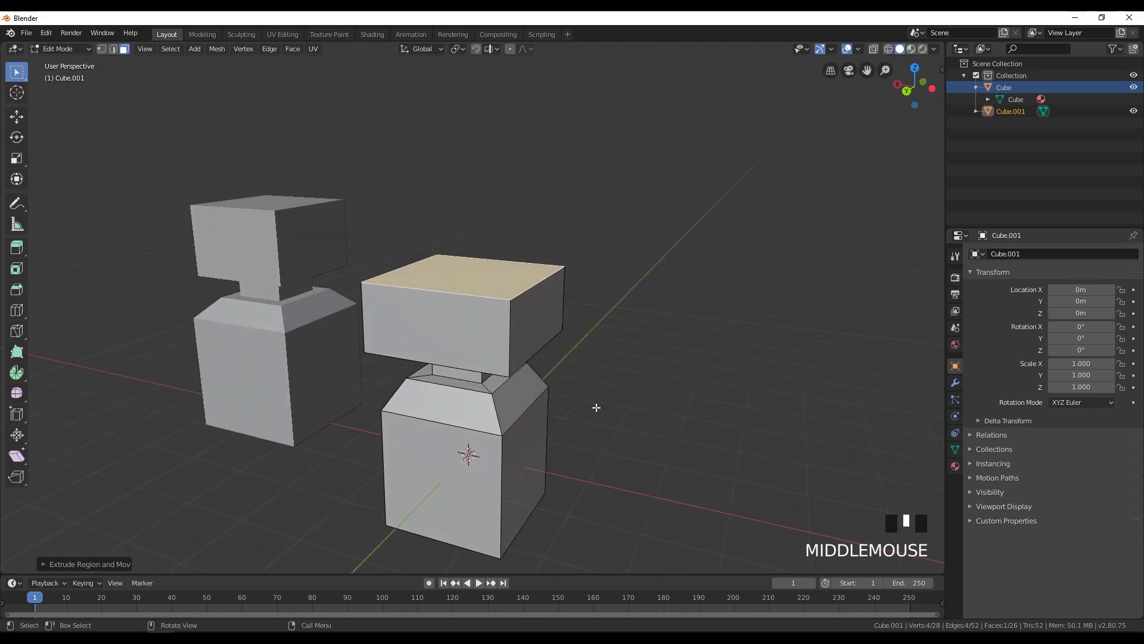
Step: Return to Object Mode and lift the new bottle along Z to 0.9791 m
key("Tab")
middle_click_drag(596, 403, 549, 423)
key("g")
key("z")
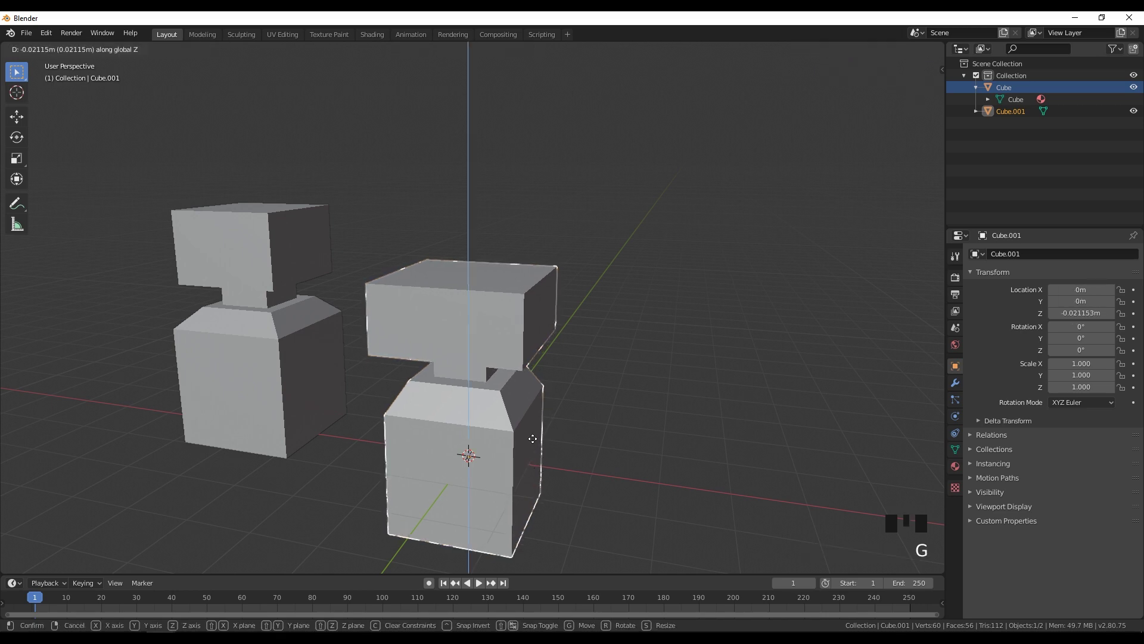
left_click(560, 381)
mouse_move(573, 380)
middle_mouse_down()
mouse_move(617, 379)
mouse_move(548, 385)
mouse_move(516, 372)
mouse_move(555, 357)
mouse_move(572, 381)
middle_mouse_up()
middle_click_drag(317, 351, 327, 377, "shift")
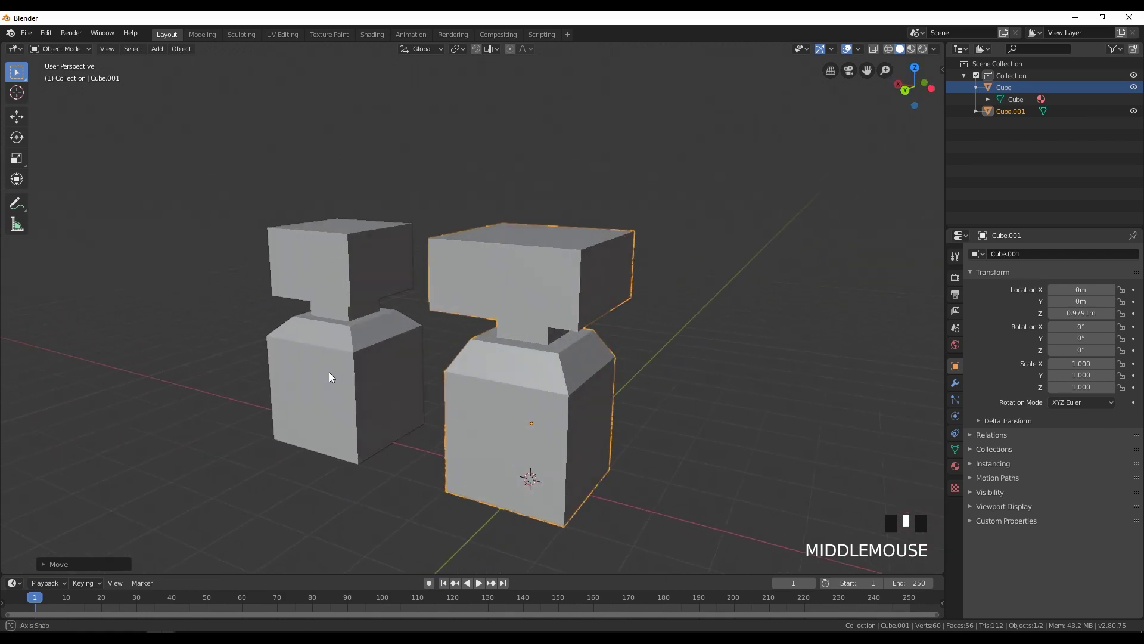
left_click(474, 428)
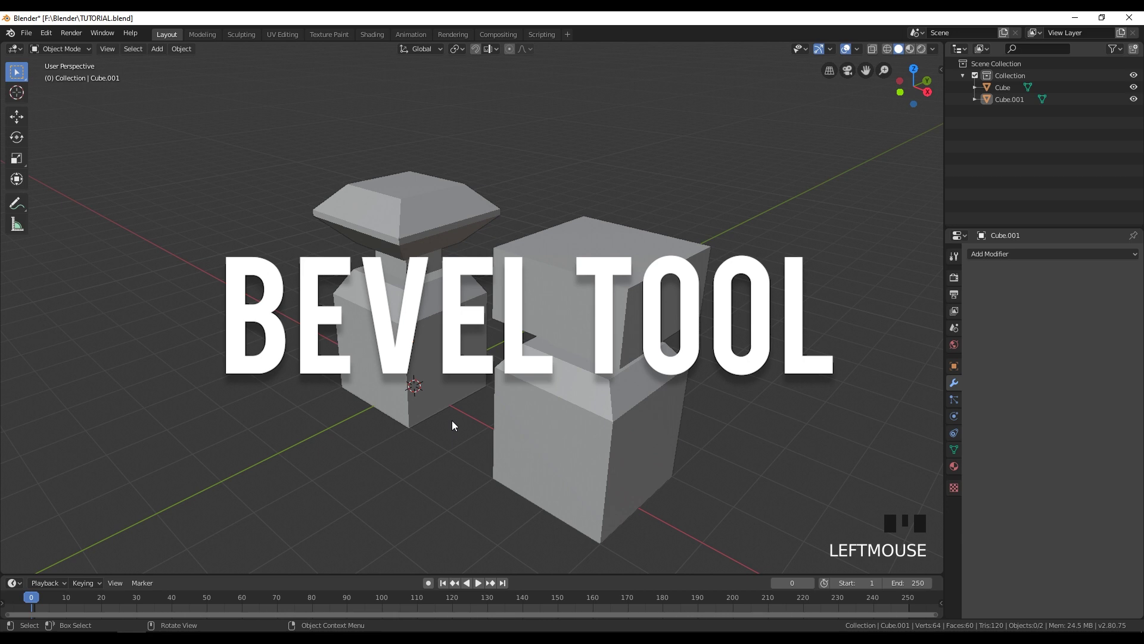
Step: Edit the right bottle in edge mode and select the four top edges of its cap
left_click_drag(294, 160, 472, 230)
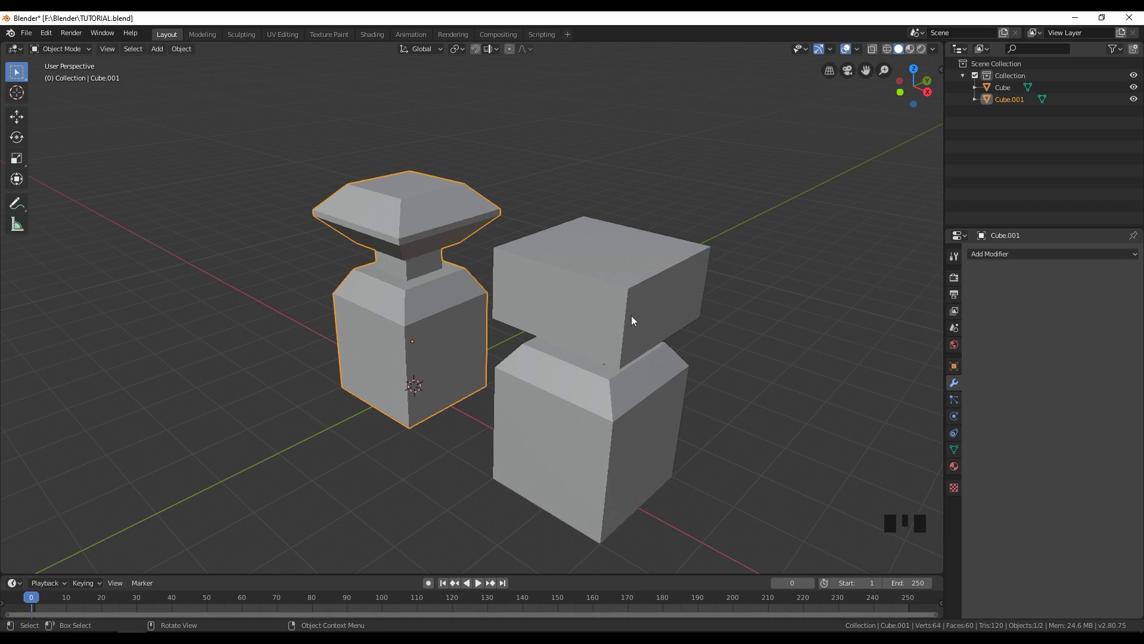
left_click(662, 321)
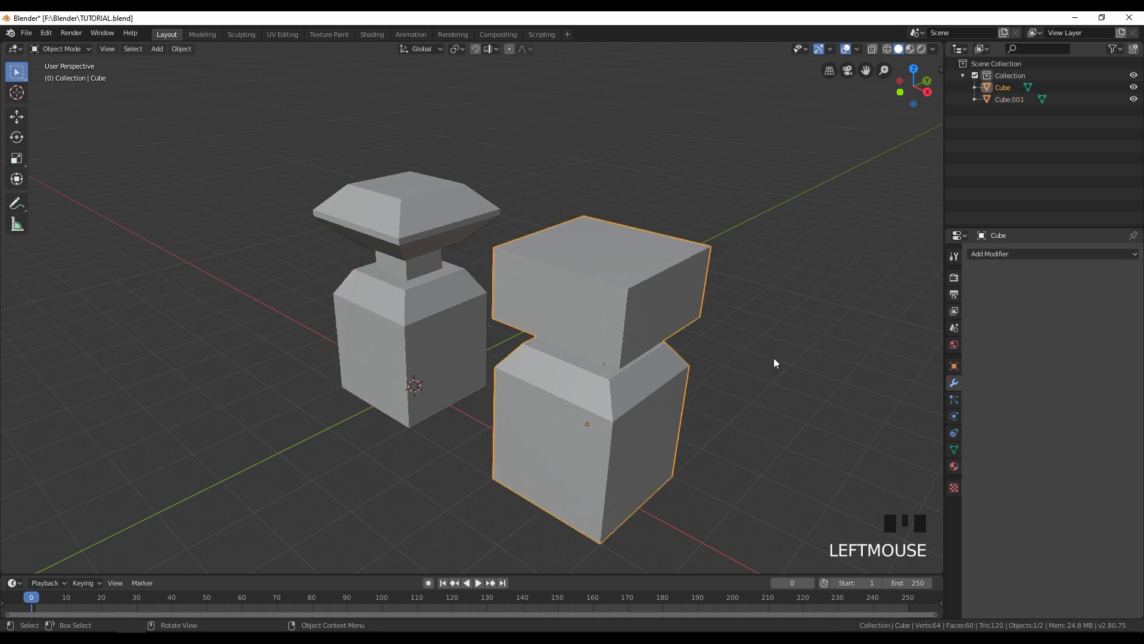
key("Tab")
left_click(114, 49)
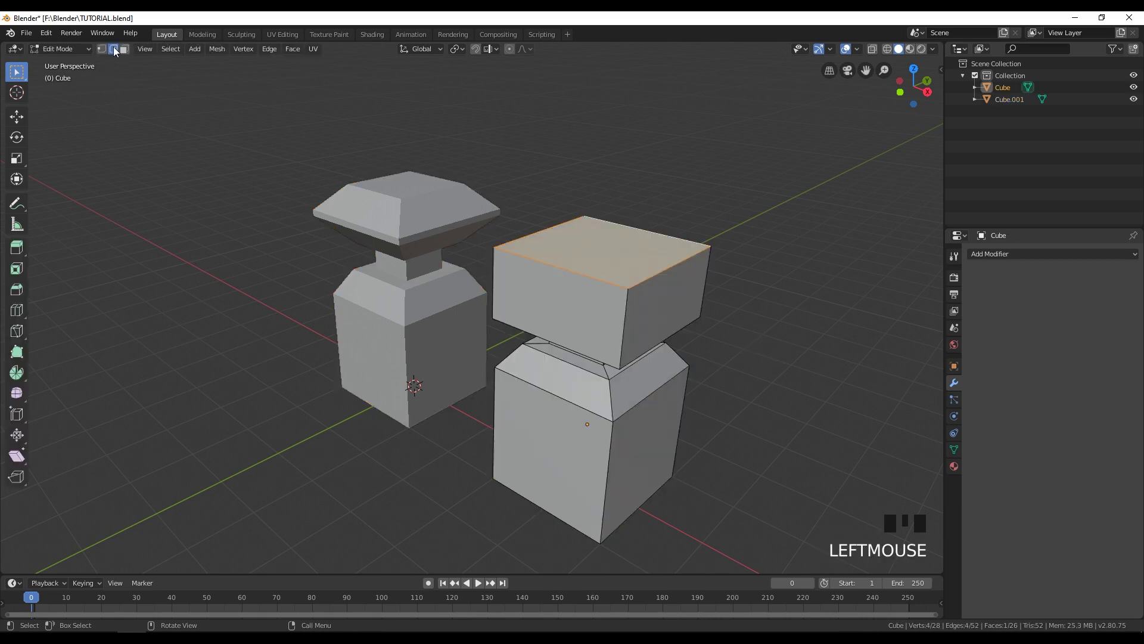
left_click(725, 264)
left_click(656, 275)
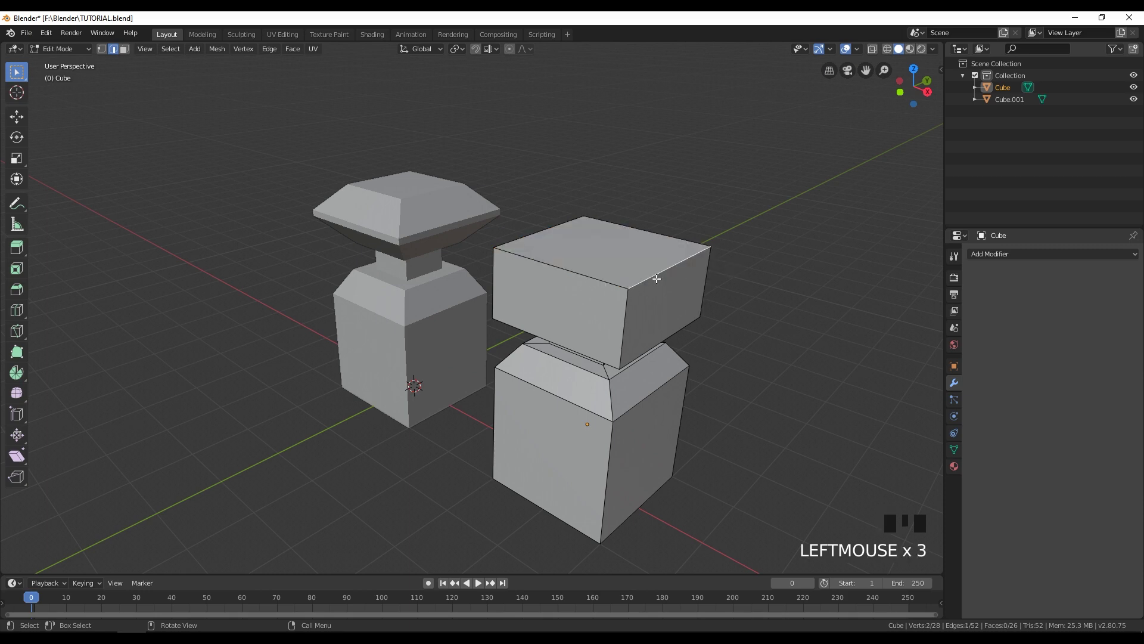
left_click(113, 50)
left_click(594, 278, "shift")
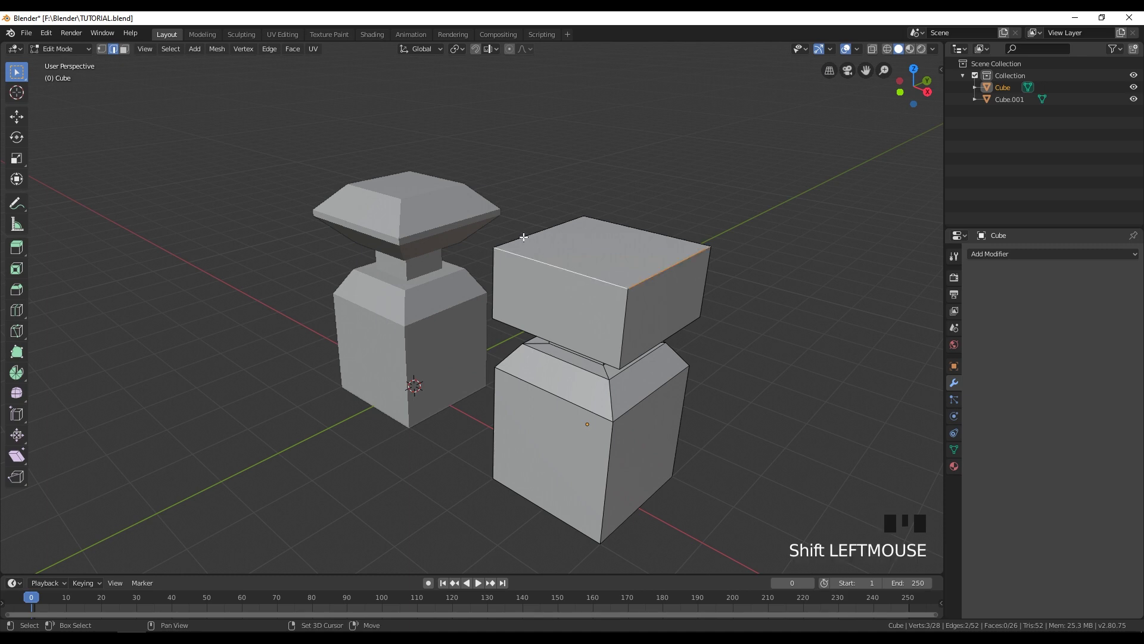
left_click(621, 230, "shift")
left_click(631, 227, "shift")
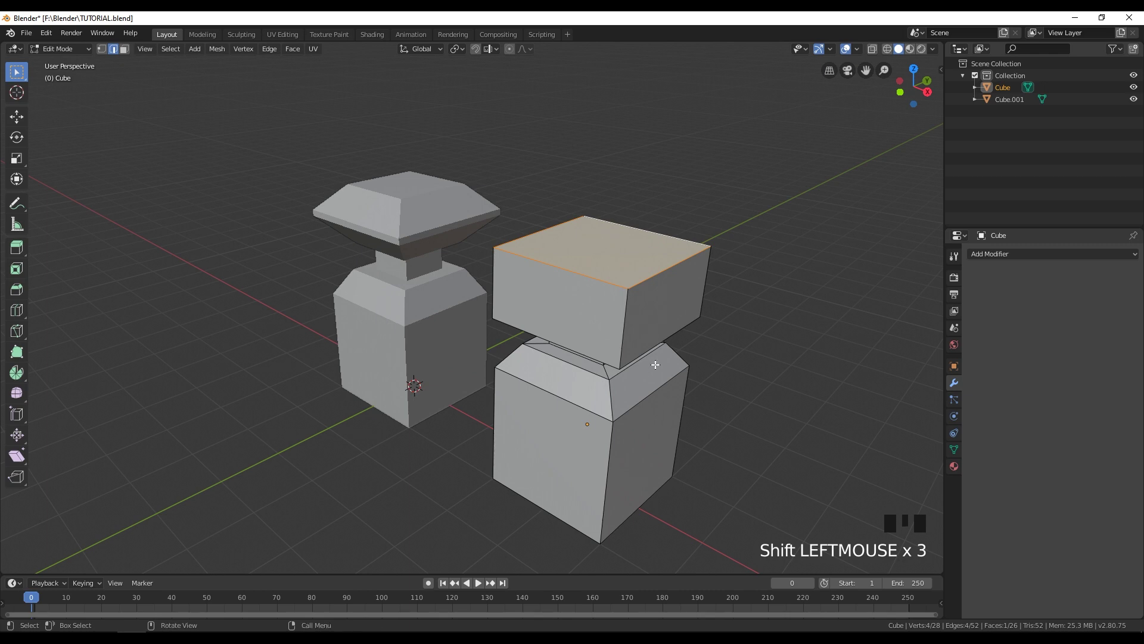
Step: Add the cap block's bottom edge loop to the selection
middle_click_drag(646, 343, 578, 339)
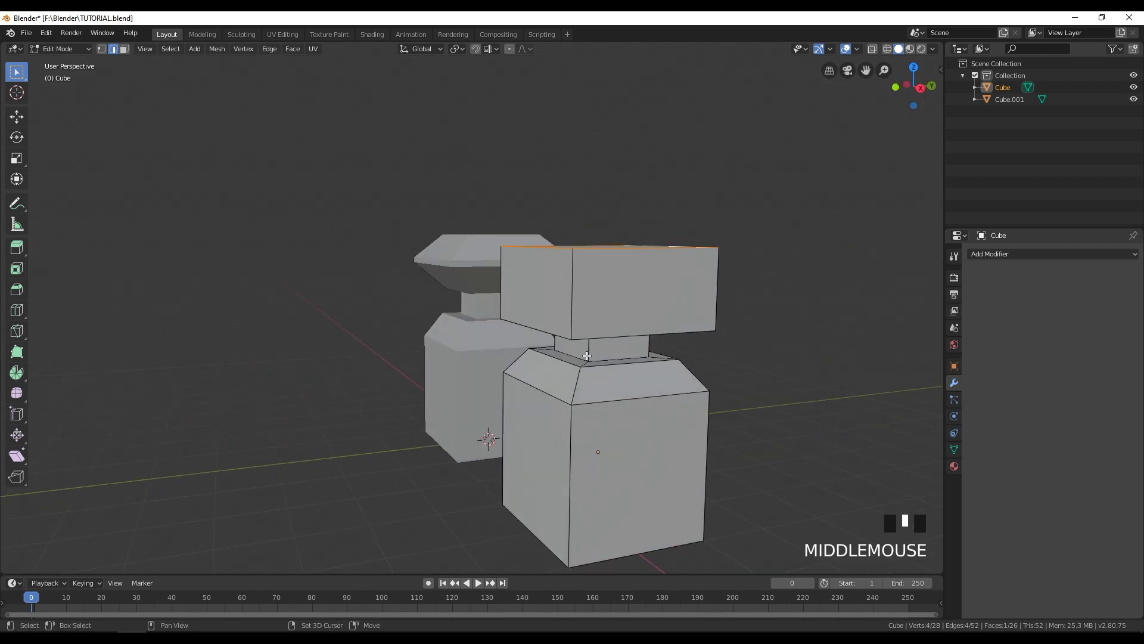
left_click(578, 340, "shift")
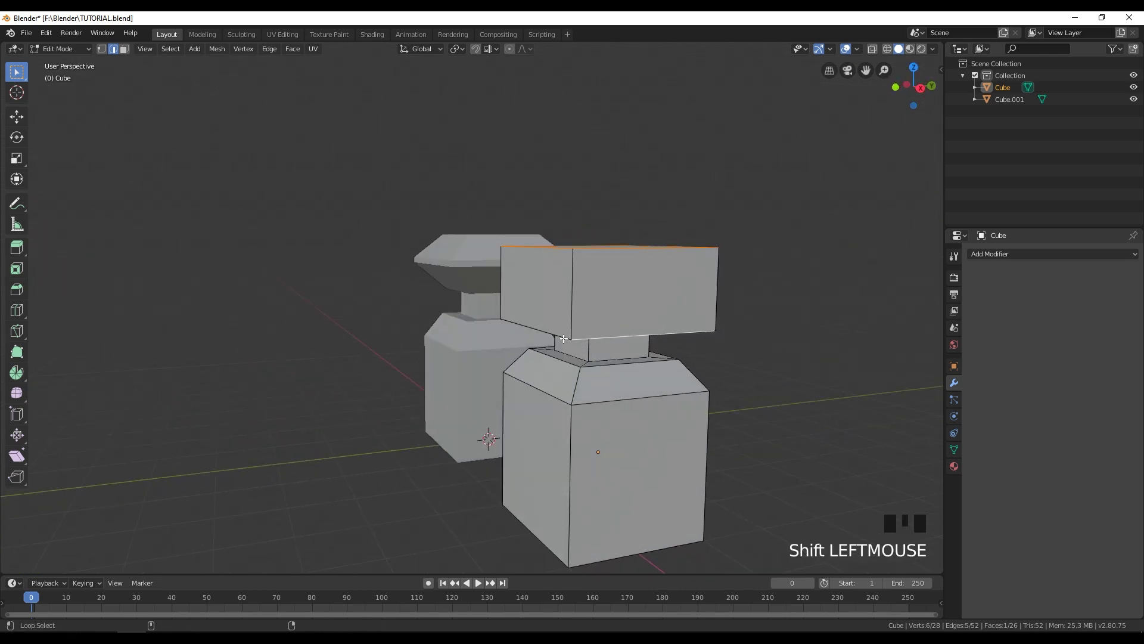
left_click(565, 338, "alt+shift")
left_click(565, 337, "alt+shift")
left_click(565, 338, "alt+shift")
left_click(593, 332, "alt+shift")
middle_click_drag(593, 333, 614, 397)
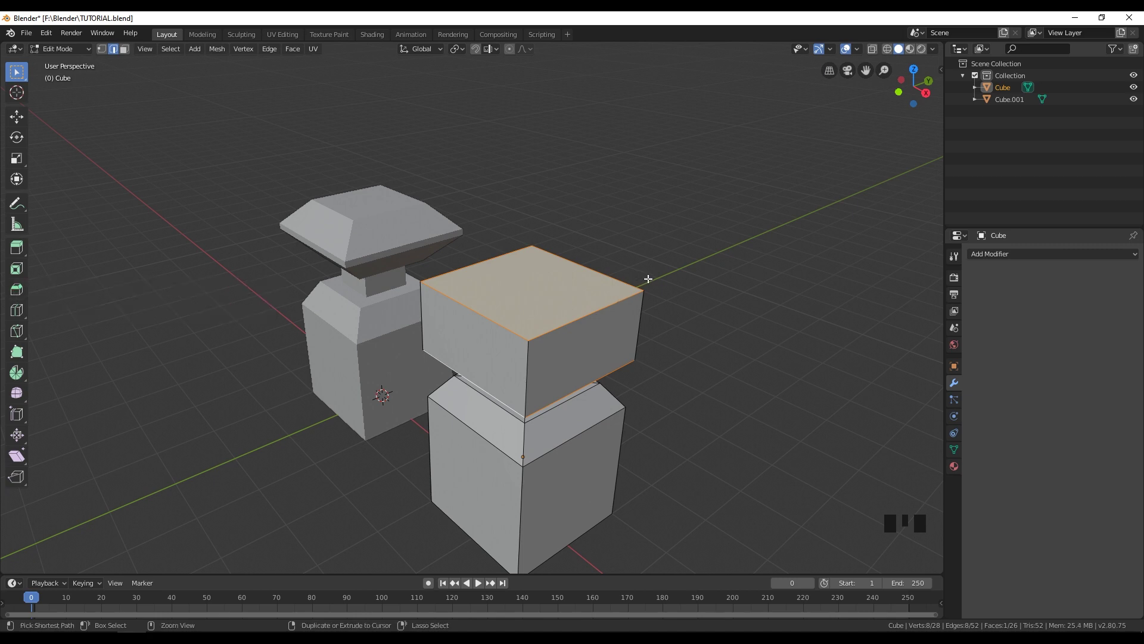
Step: Bevel the selected cap edges by 0.45 m and return to Object Mode, deselected
key("ctrl+b")
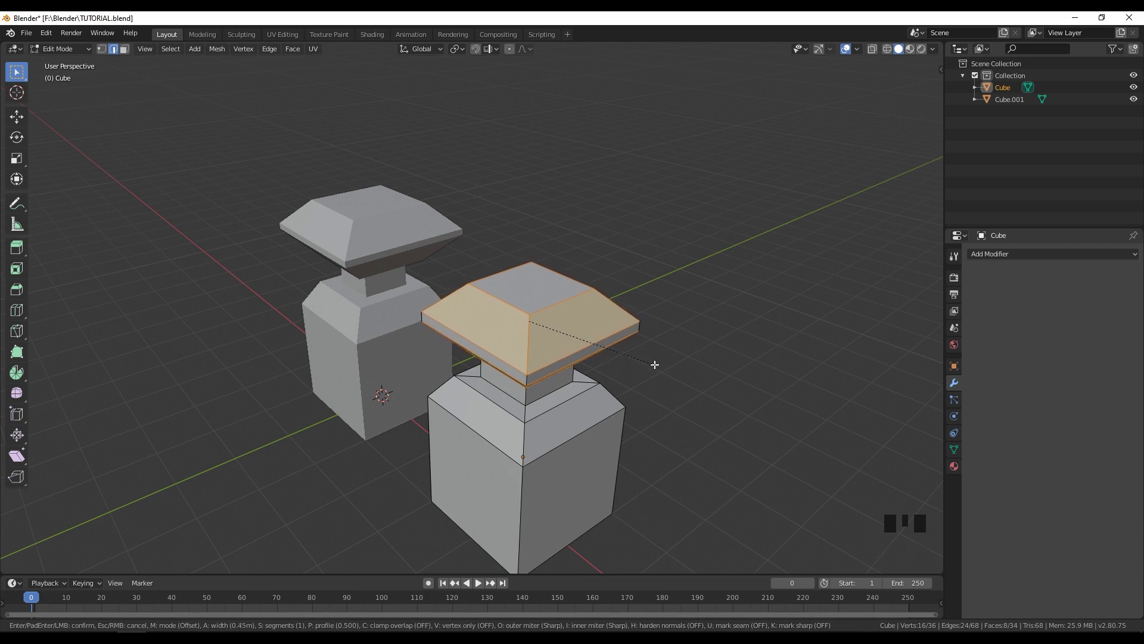
left_click(655, 364)
middle_click_drag(655, 364, 646, 309)
key("Tab")
left_click(677, 350)
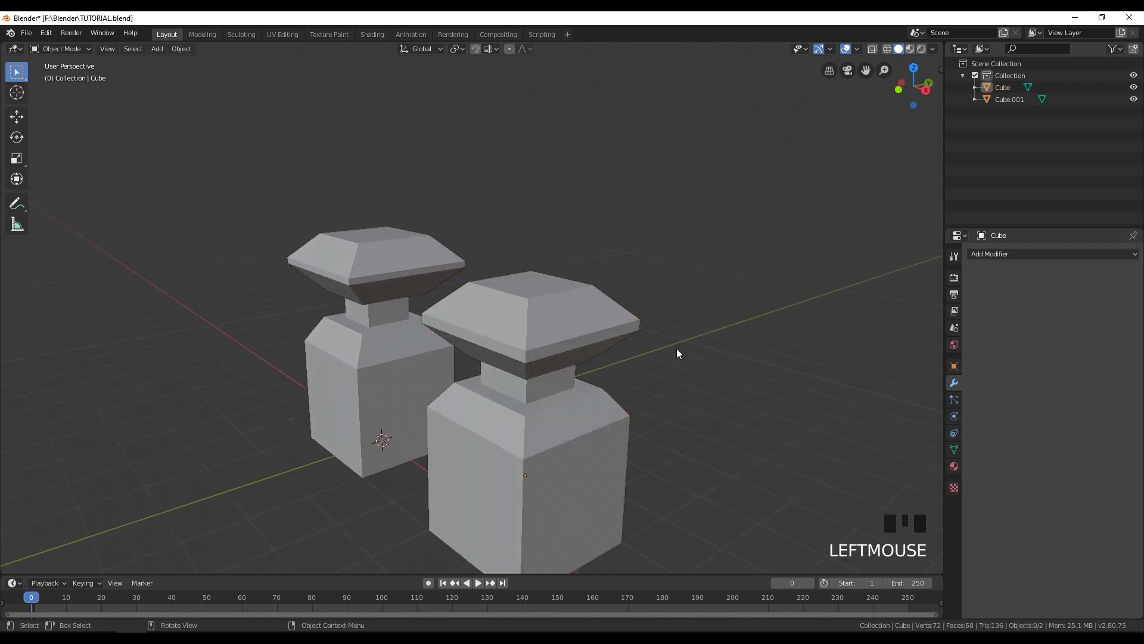
middle_click_drag(677, 349, 693, 350)
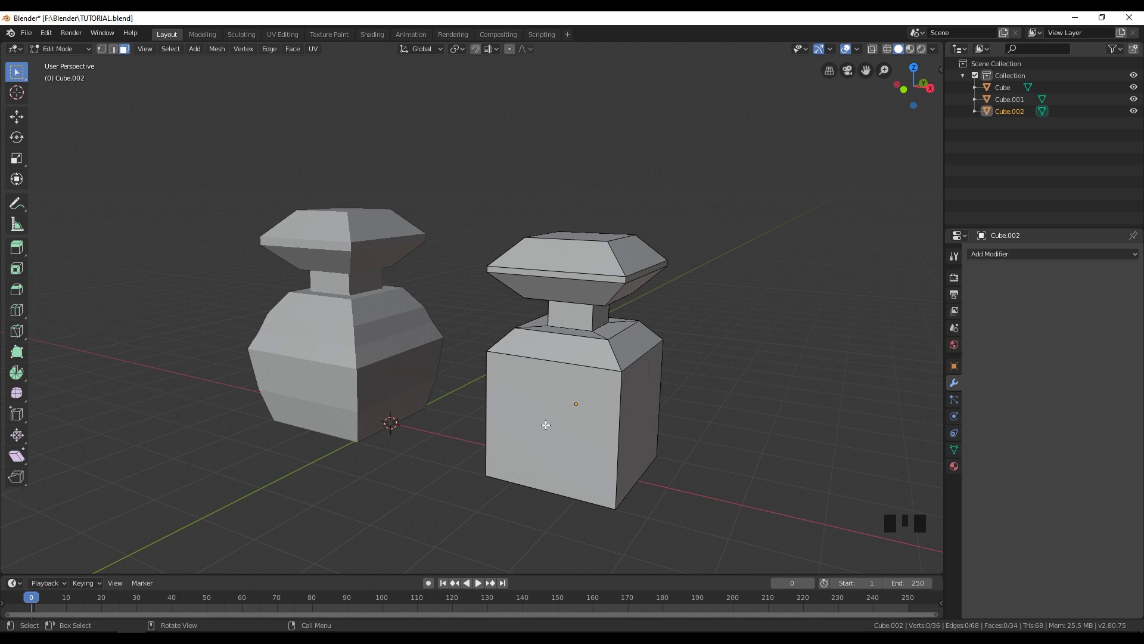
Step: Add two evenly spaced horizontal loop cuts around the body, then select the middle face ring
key("ctrl")
key("ctrl+r")
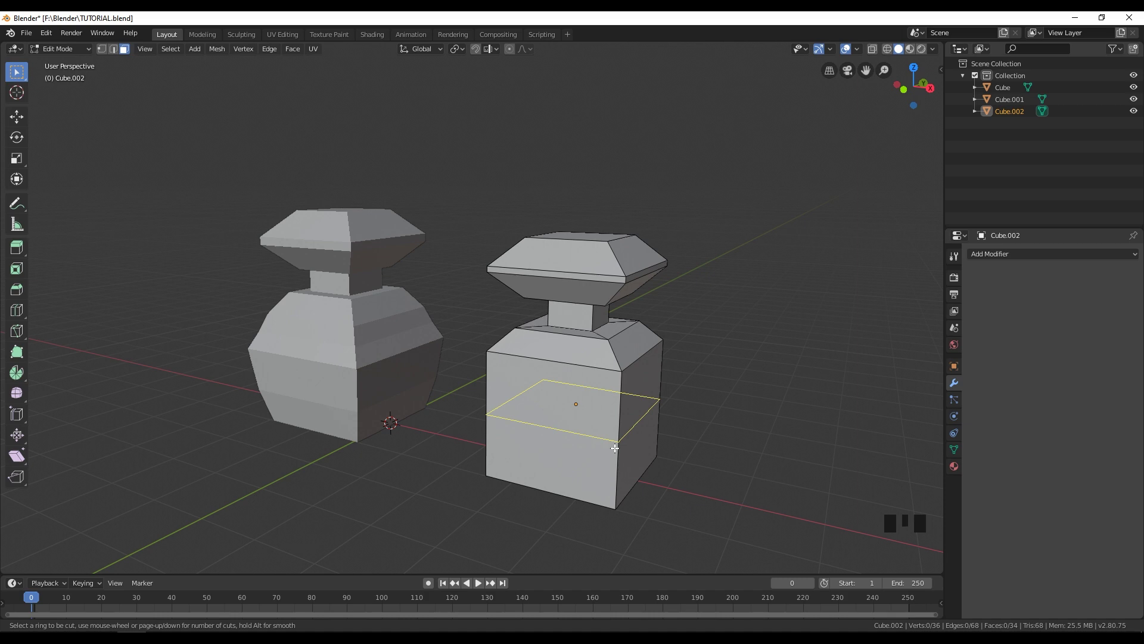
scroll(625, 447, "down", 1)
scroll(624, 447, "up", 1)
scroll(624, 447, "up", 1)
scroll(623, 447, "down", 2)
scroll(623, 447, "up", 2)
scroll(623, 447, "down", 2)
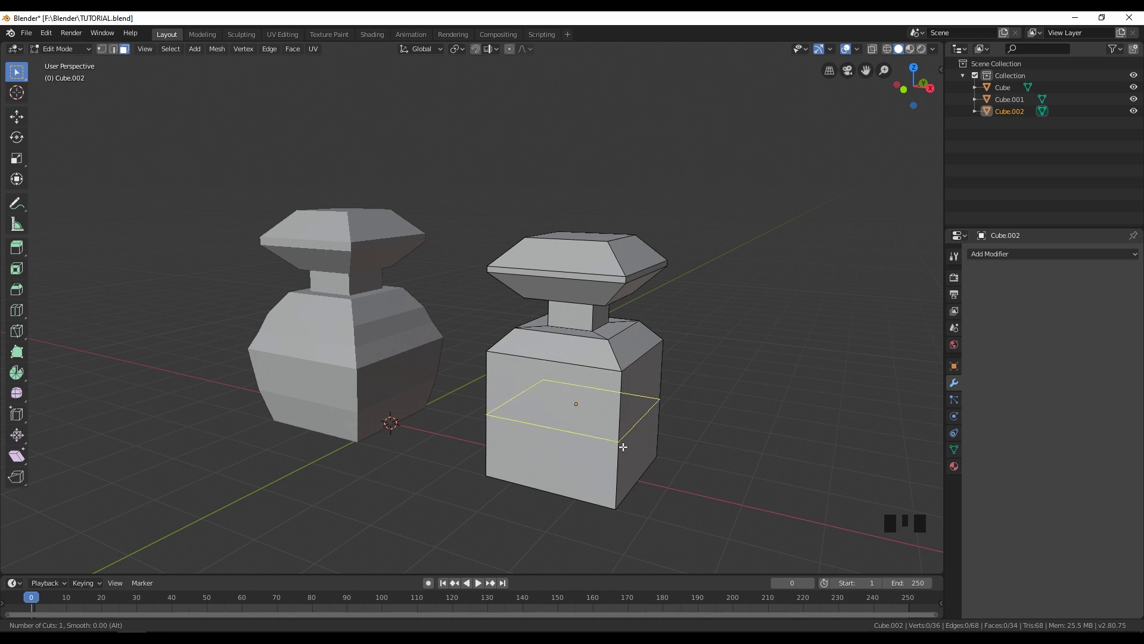
scroll(624, 447, "up", 1)
left_click(624, 444)
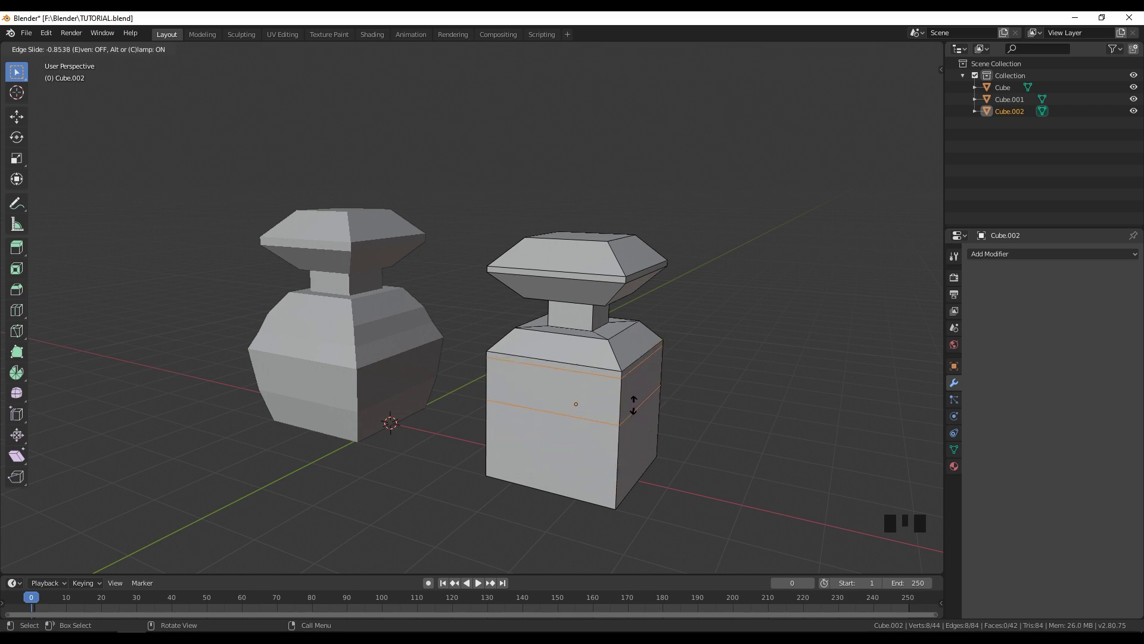
right_click(645, 442)
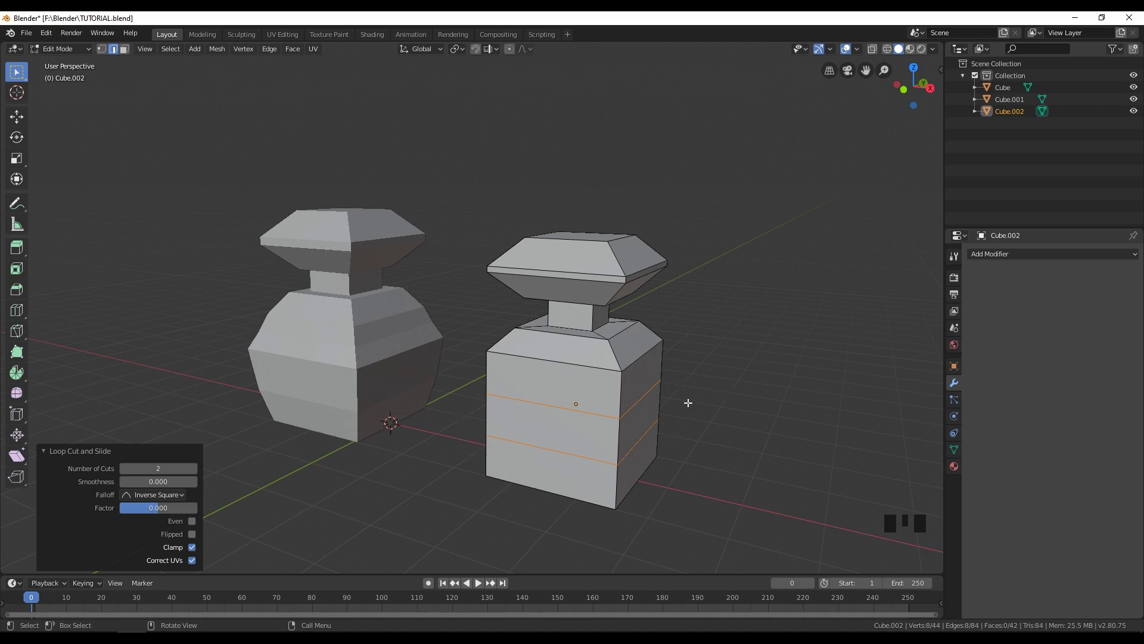
double_click(124, 49)
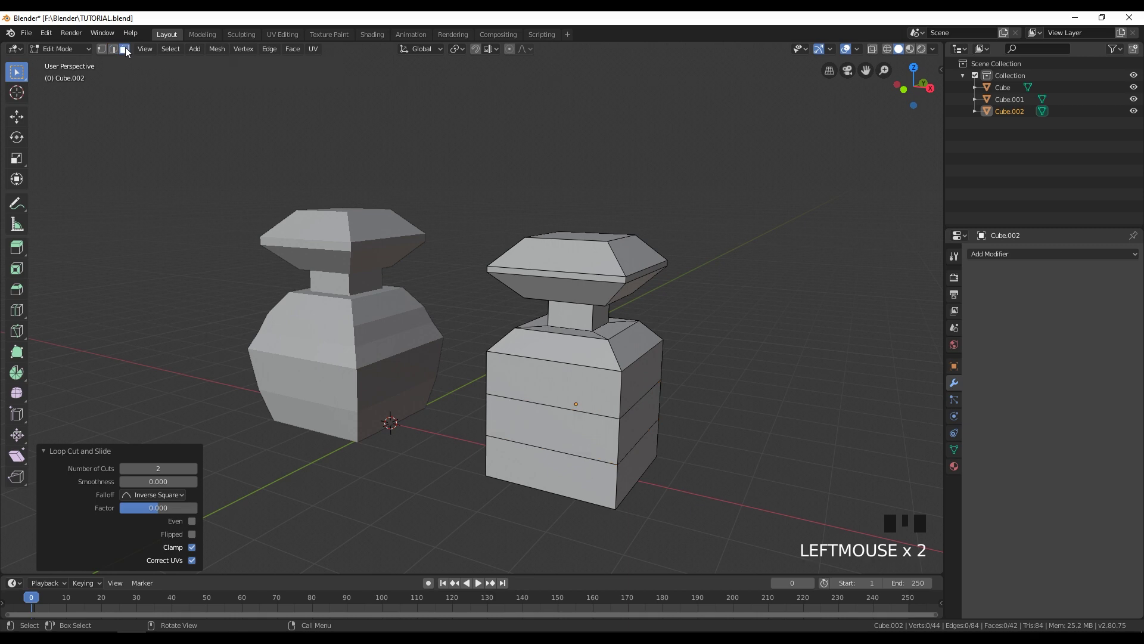
left_click(618, 443, "alt+shift")
Step: Scale the middle face band up by 1.159 so the body bulges
mouse_move(632, 438)
middle_mouse_down()
mouse_move(596, 438)
mouse_move(673, 441)
mouse_move(620, 447)
mouse_move(636, 453)
mouse_move(651, 430)
middle_mouse_up()
key("s")
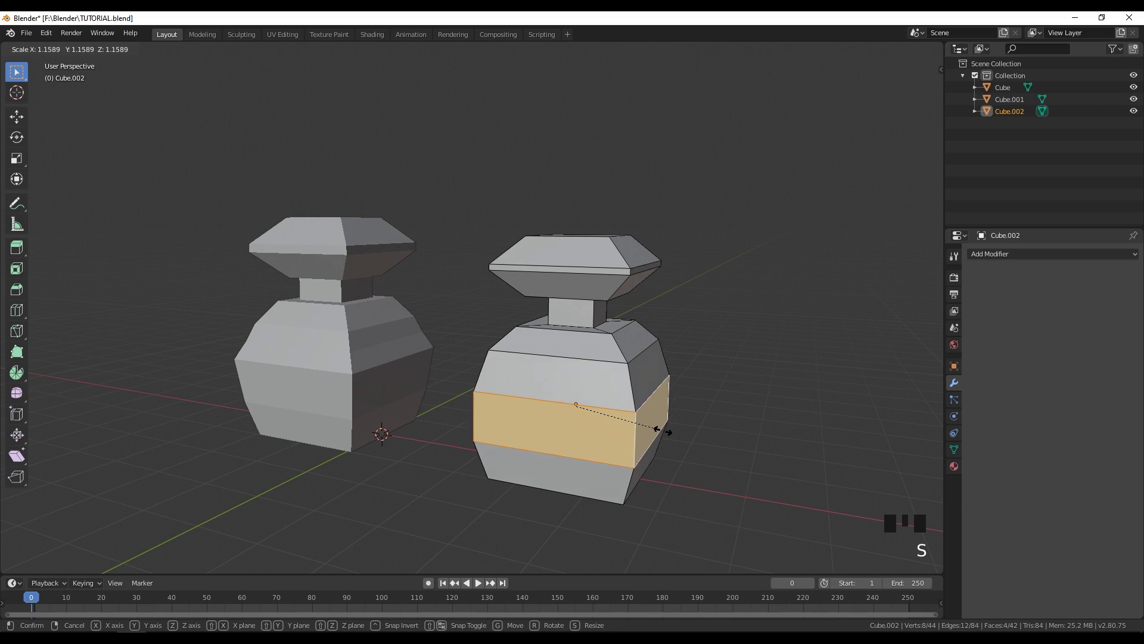
left_click(662, 431)
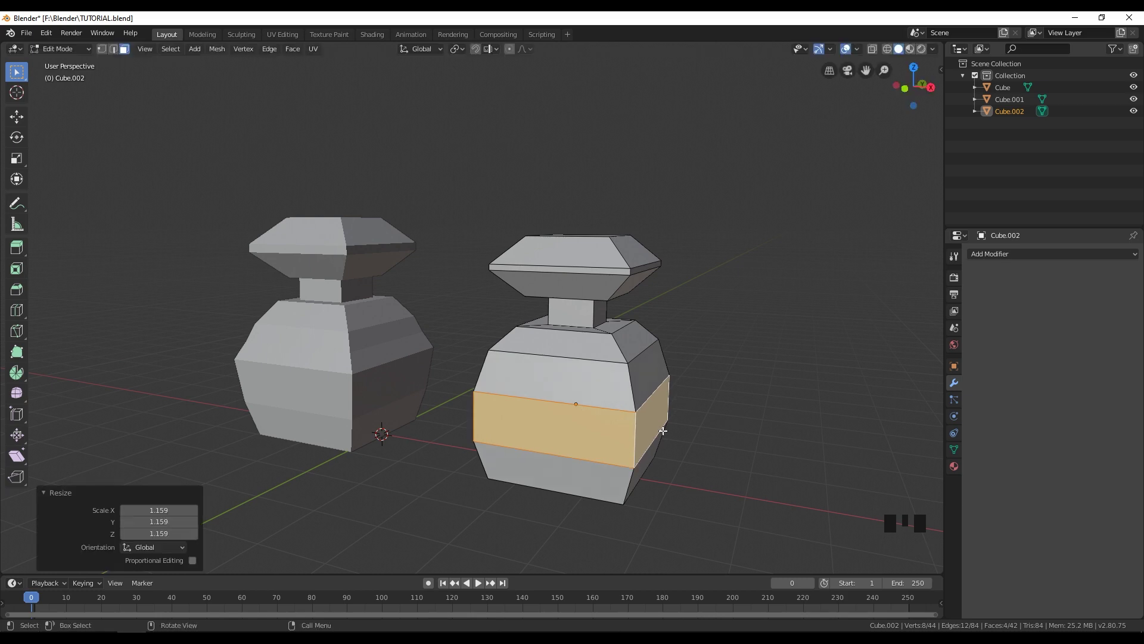
Step: Select the upper body band and begin another loop cut through it
left_click(631, 388)
left_click(630, 387, "alt+shift")
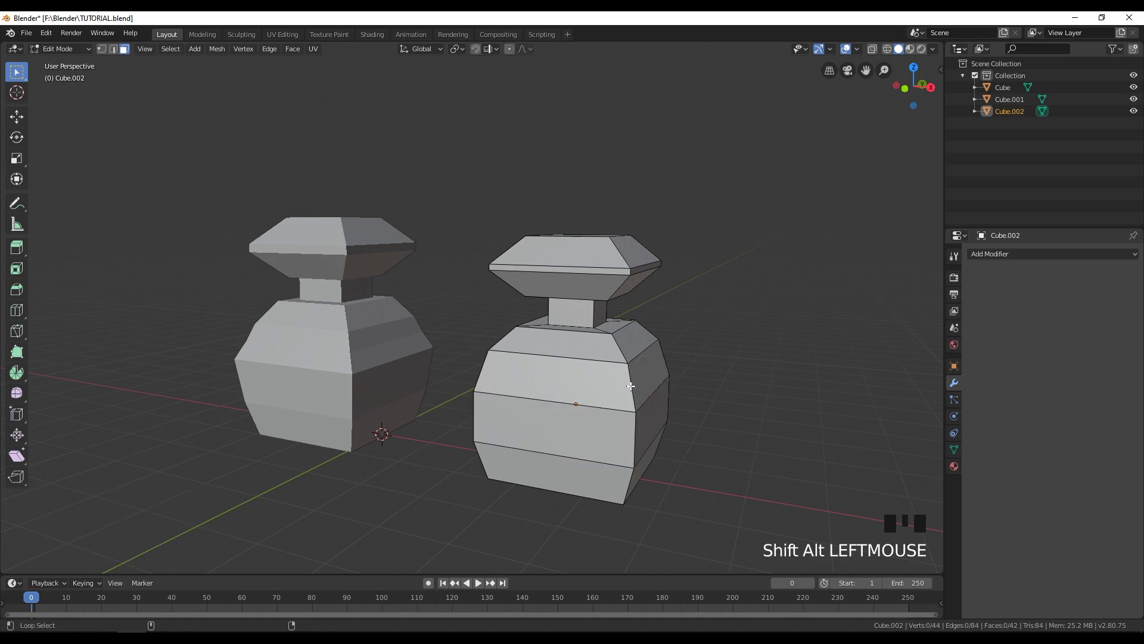
left_click(631, 387, "alt+shift")
middle_click_drag(641, 397, 619, 398)
key("ctrl+r")
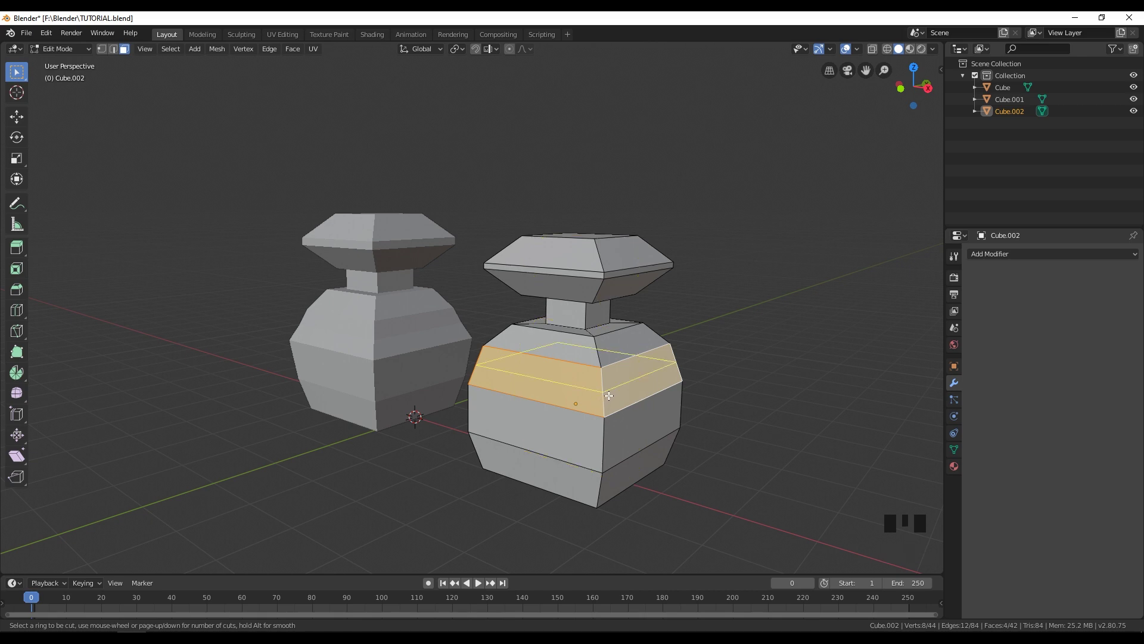
Step: Add a centred edge loop in Cube.002's upper body band and scale it to 0.958
left_click(608, 395)
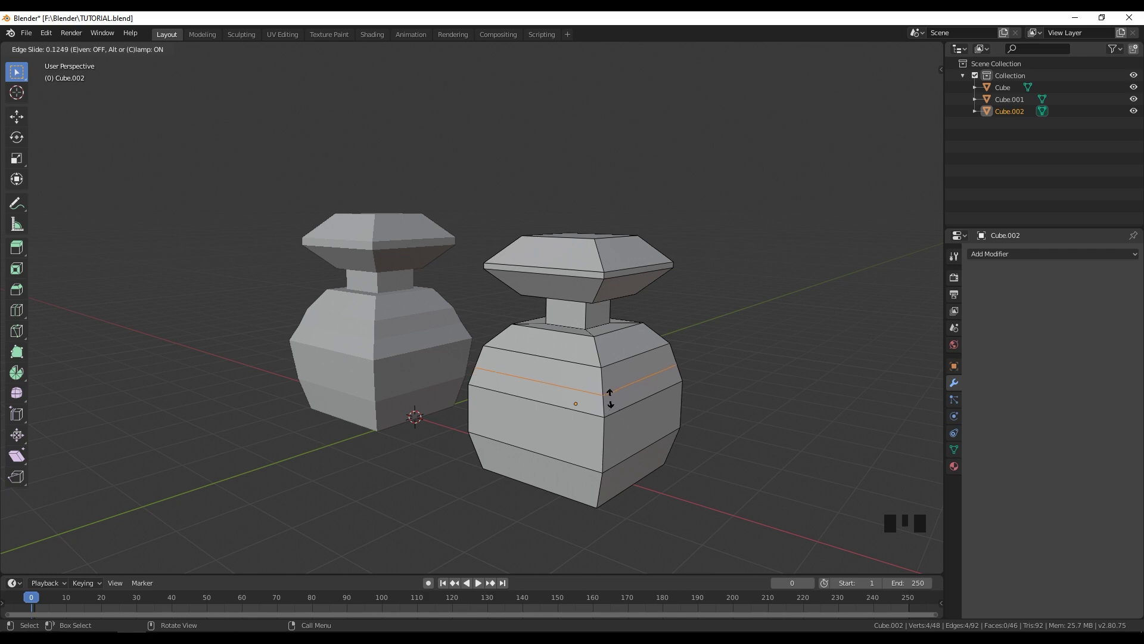
right_click(613, 395)
middle_click_drag(631, 389, 664, 373)
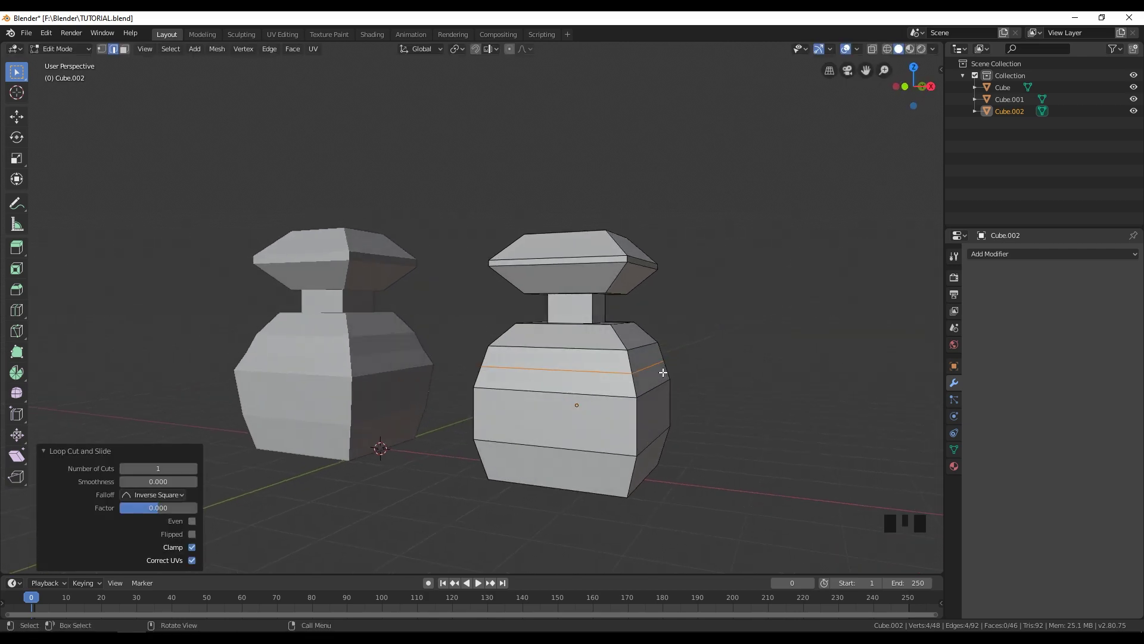
key("s")
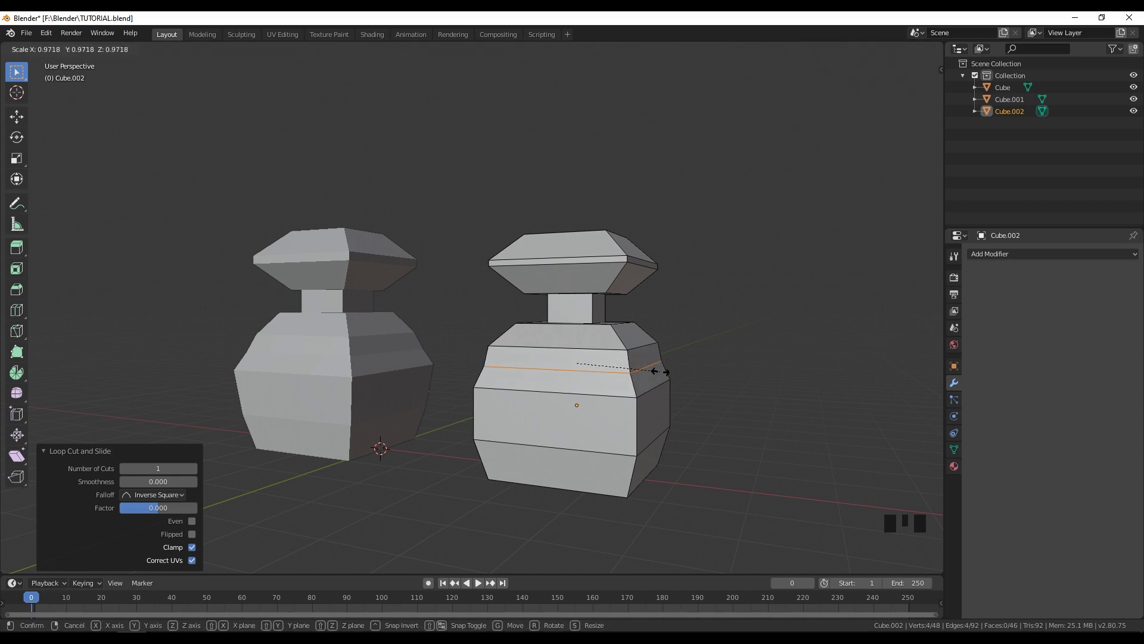
left_click(655, 370)
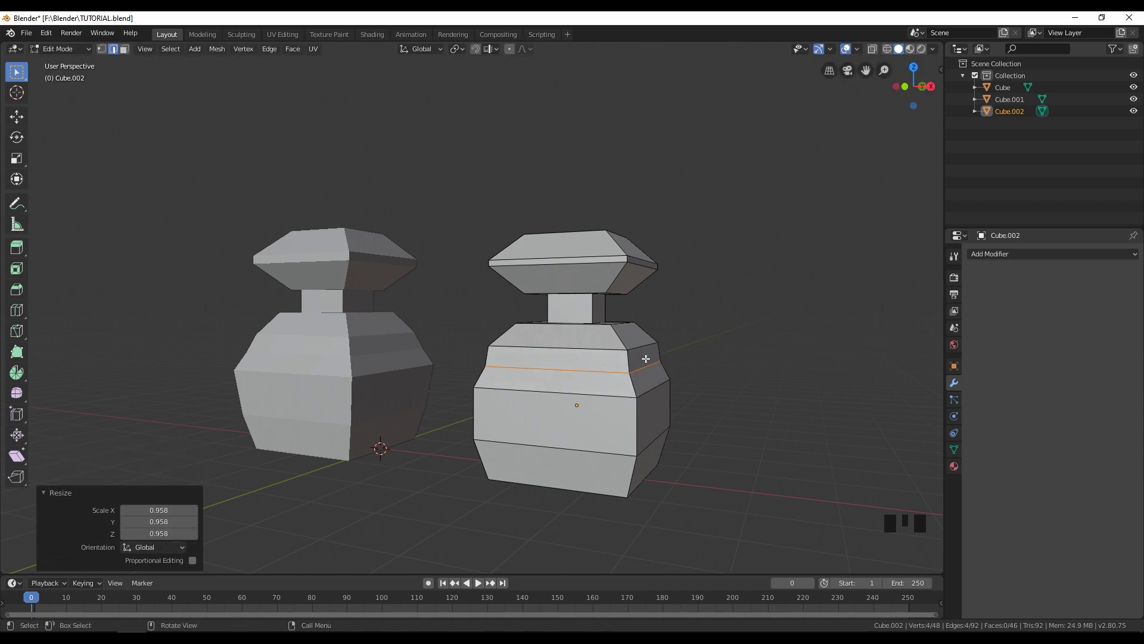
Step: Select the top edge loop and shrink it inward to round the shoulder
left_click(636, 350, "alt+shift")
left_click(579, 359)
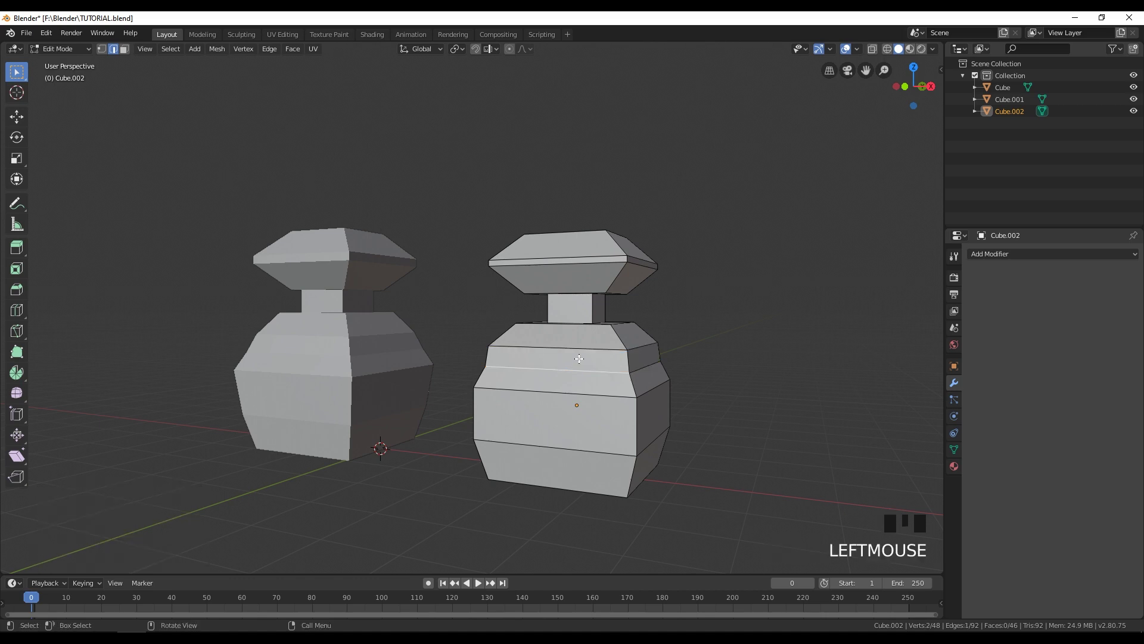
left_click(589, 346)
left_click(635, 349, "alt+shift")
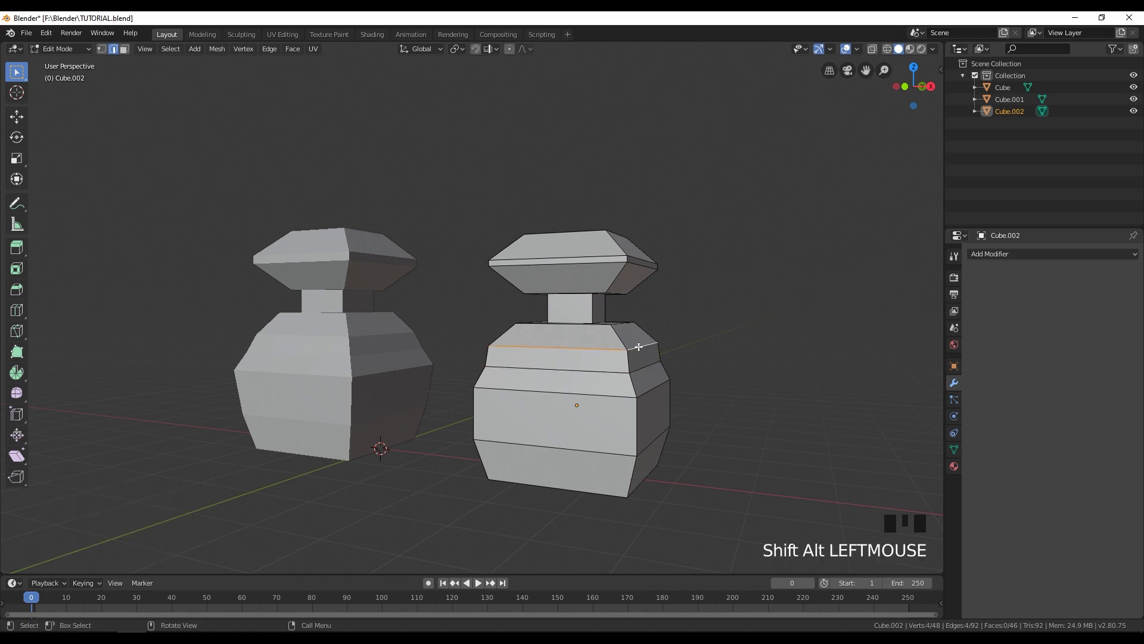
key("s")
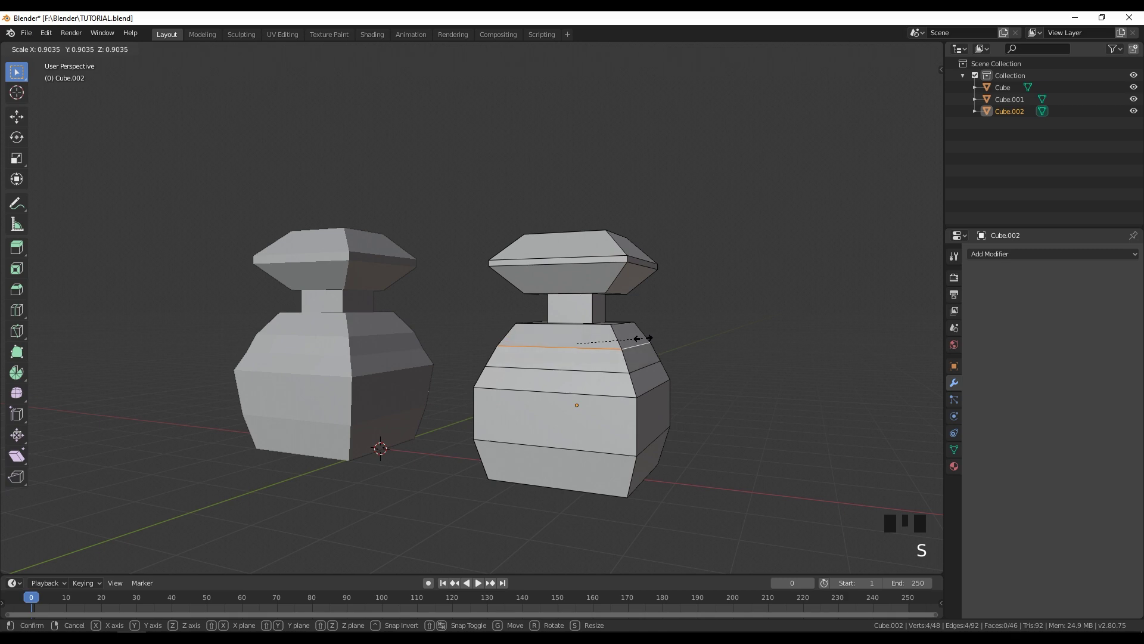